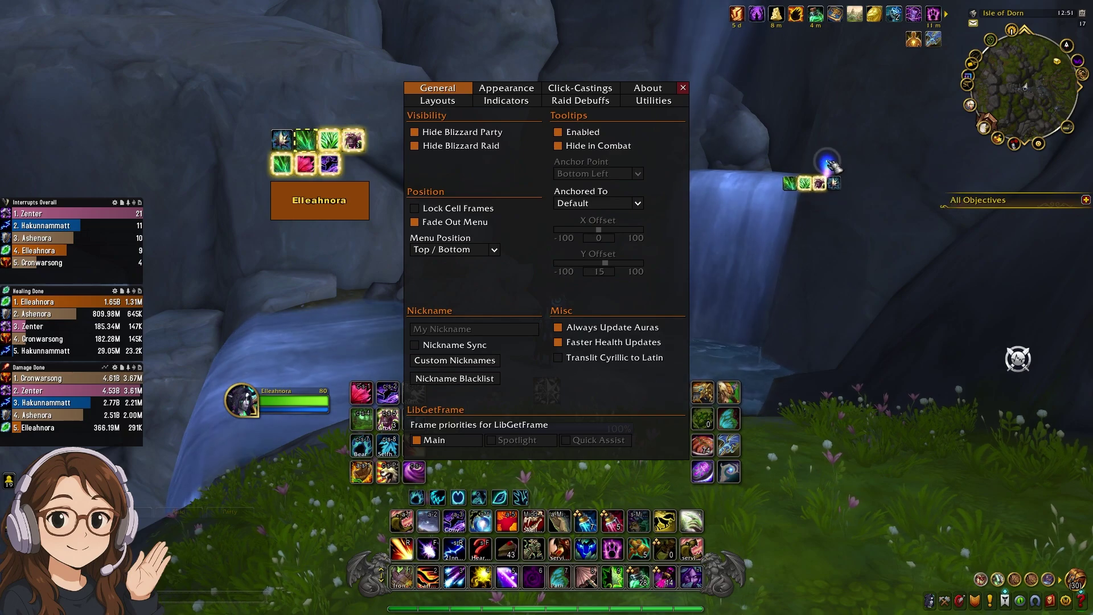
- Go from Cell's General options page to the Appearance settings tab
click(513, 88)
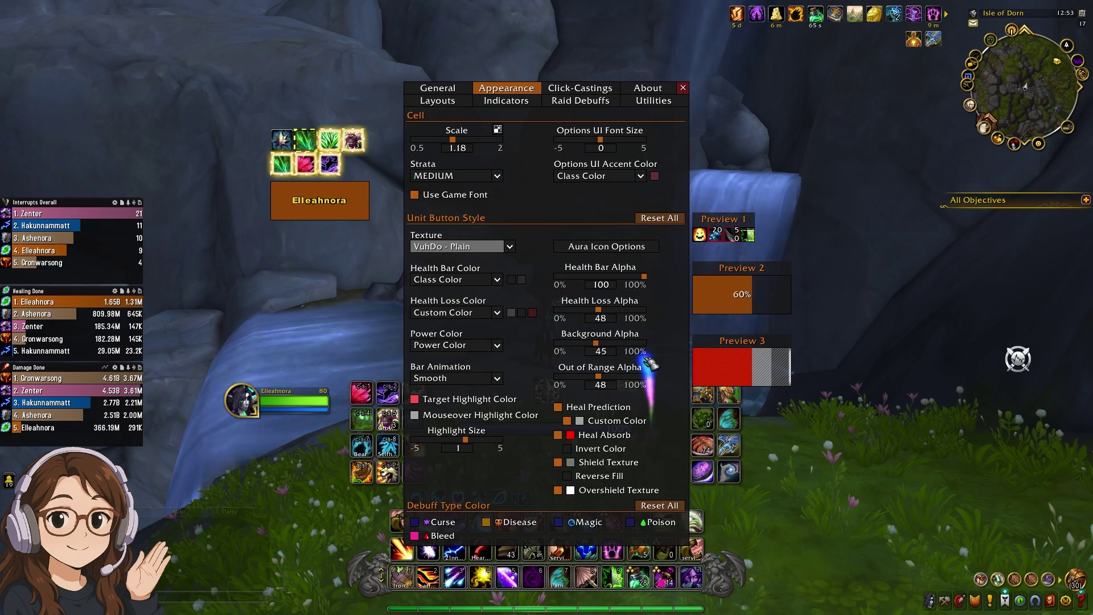
- Leave Appearance with Health Loss Alpha at 48 and bring up the Click-Castings list
click(582, 88)
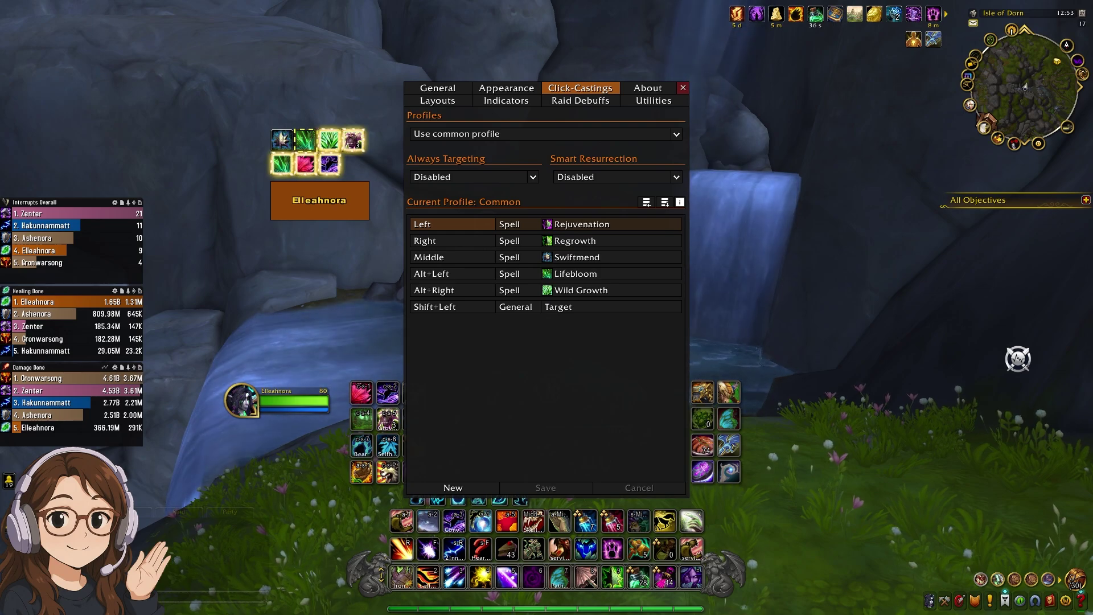
- Delete the existing click-cast bindings and add a fresh binding row
right_click(500, 225)
click(556, 488)
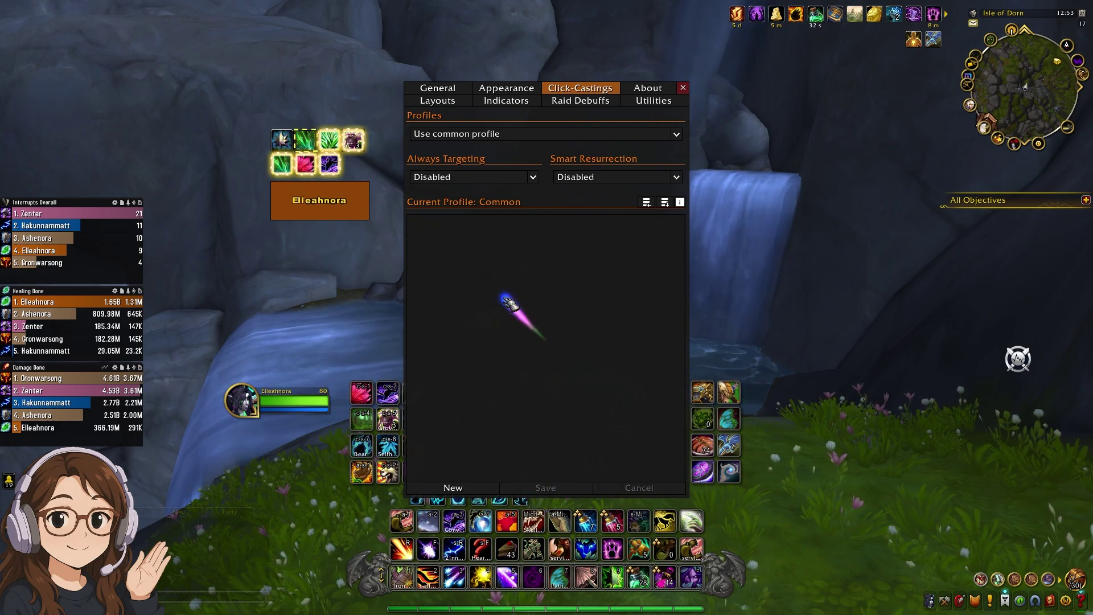
click(484, 489)
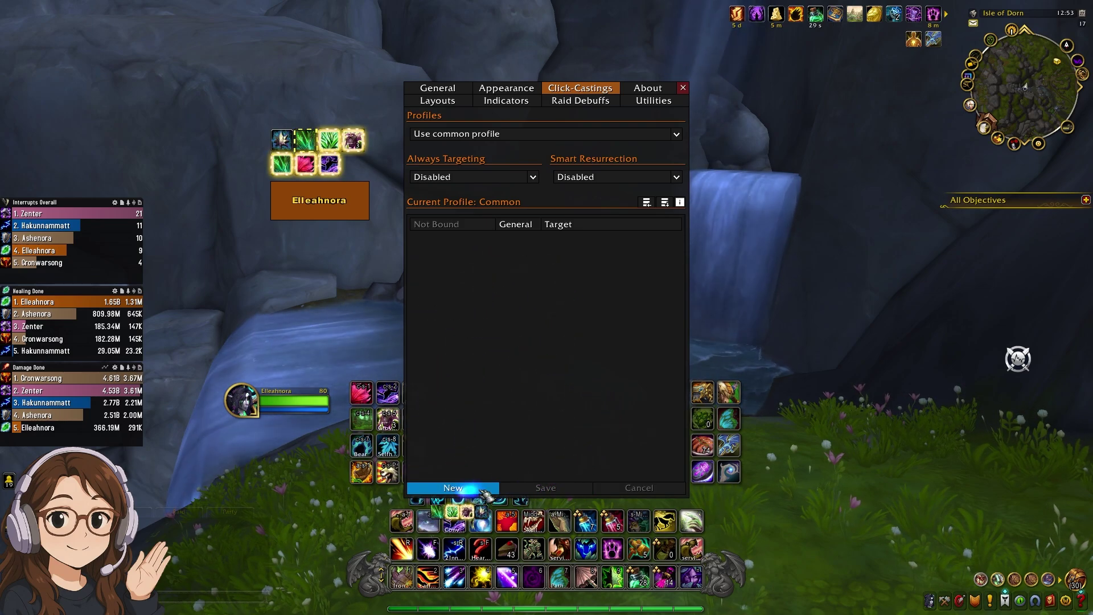
- Bind left click to cast the spell Rejuvenation in the Common profile
click(454, 225)
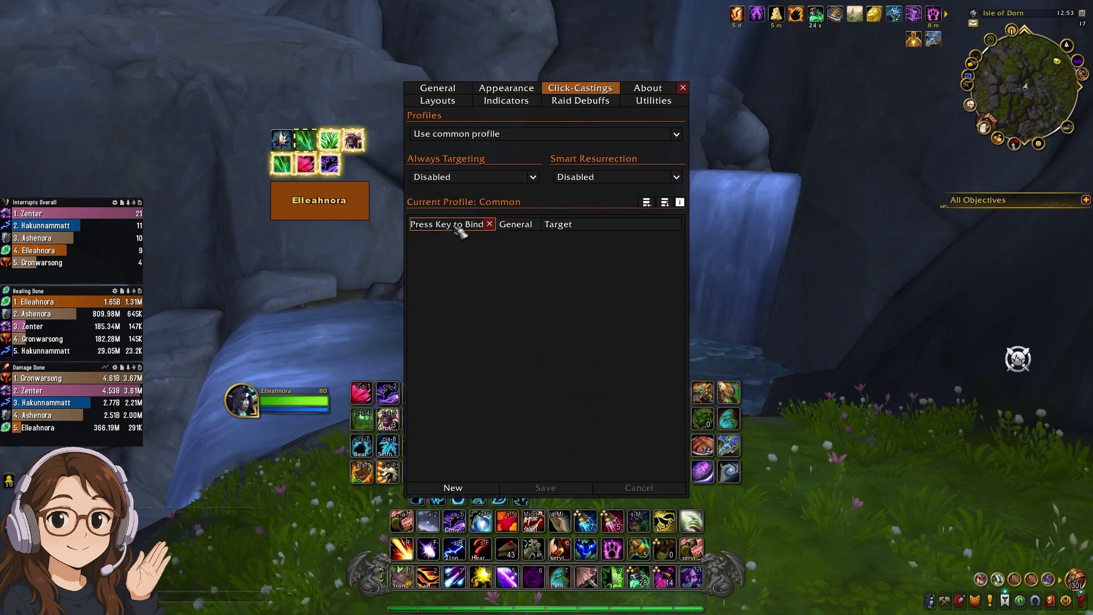
click(455, 228)
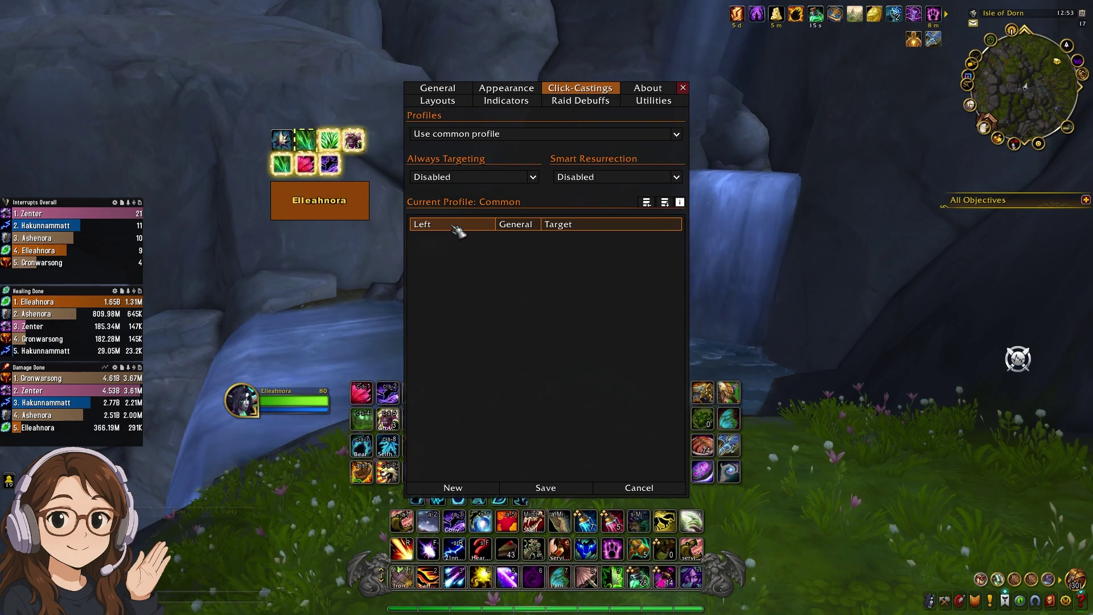
click(516, 224)
click(510, 250)
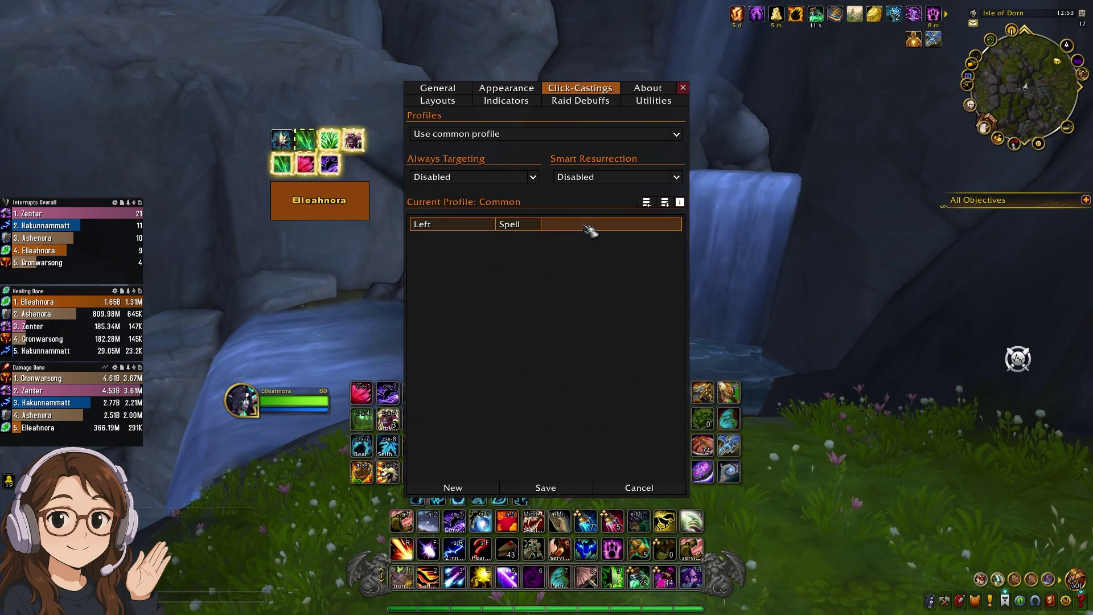
click(590, 225)
click(595, 297)
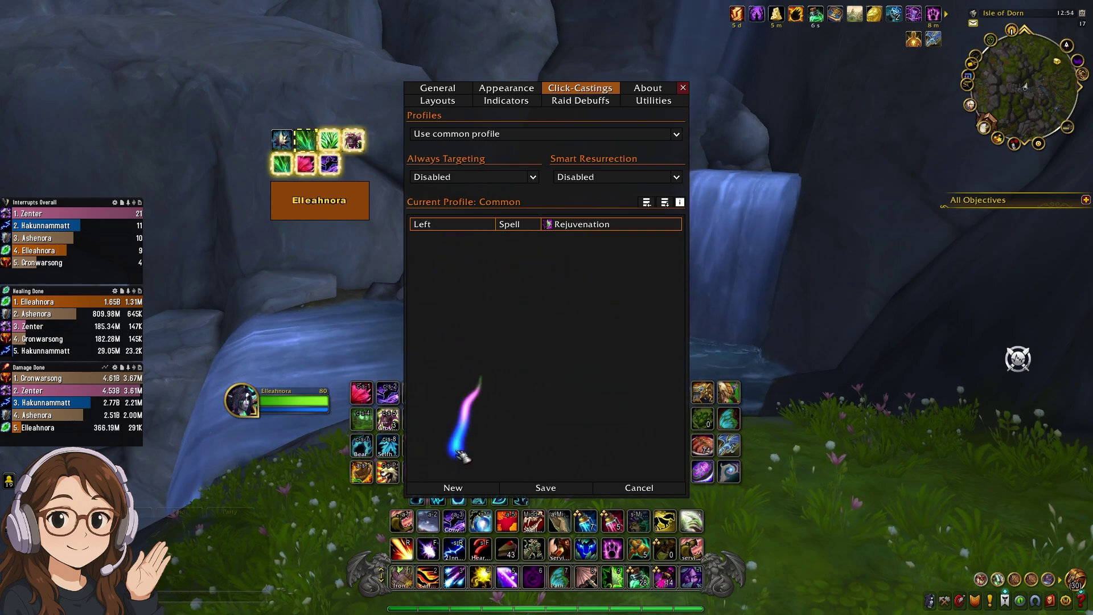
click(453, 488)
- Bind right click to cast the spell Regrowth
click(442, 242)
right_click(442, 243)
click(516, 241)
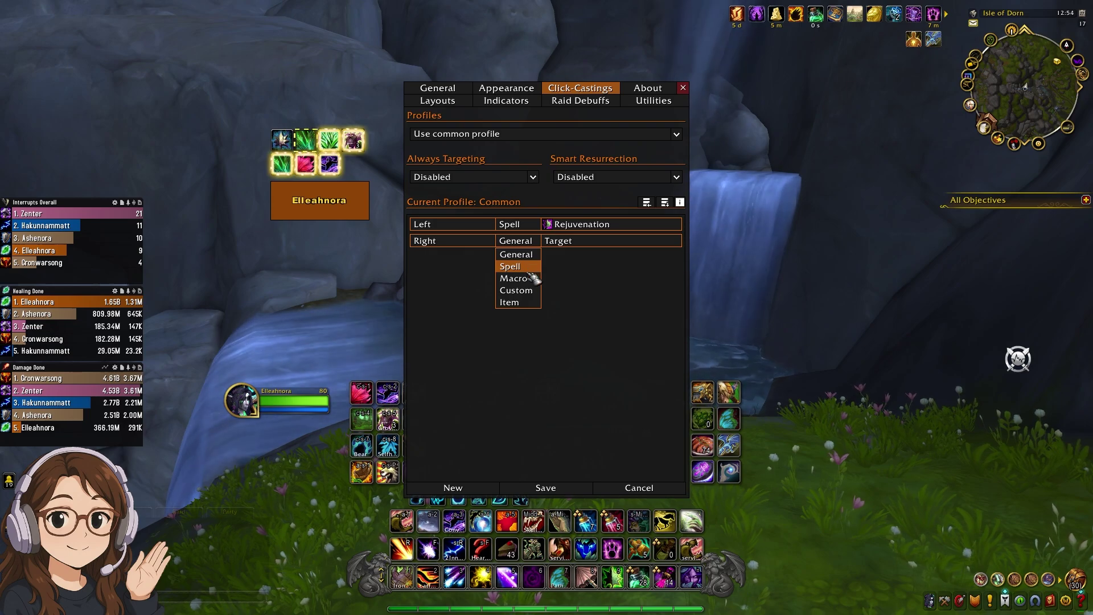
click(513, 266)
click(596, 241)
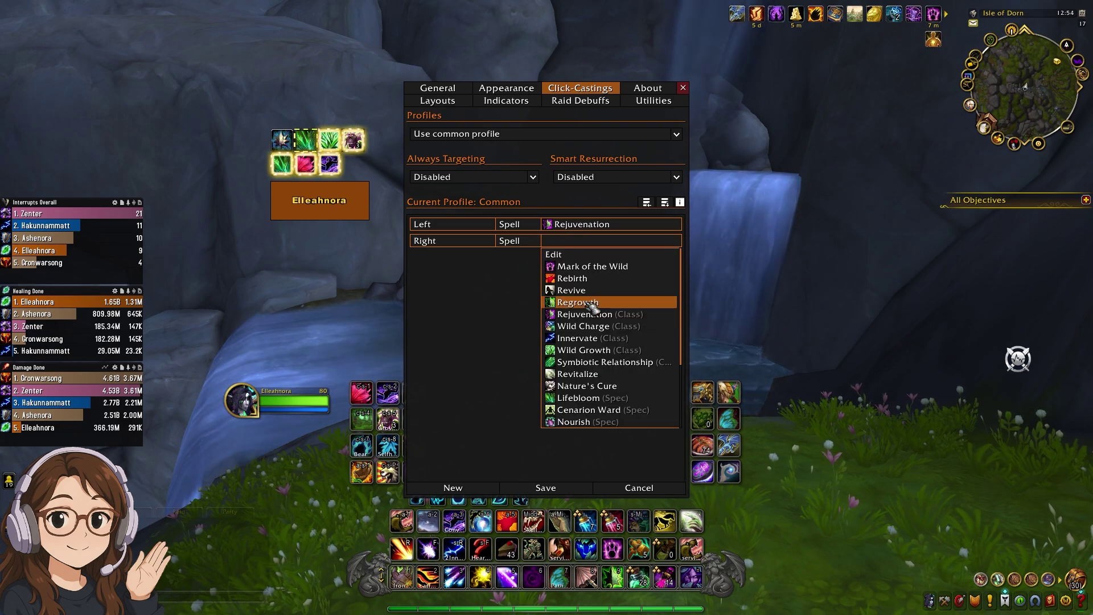
click(591, 305)
- Add a binding so middle click casts Swiftmend
click(453, 488)
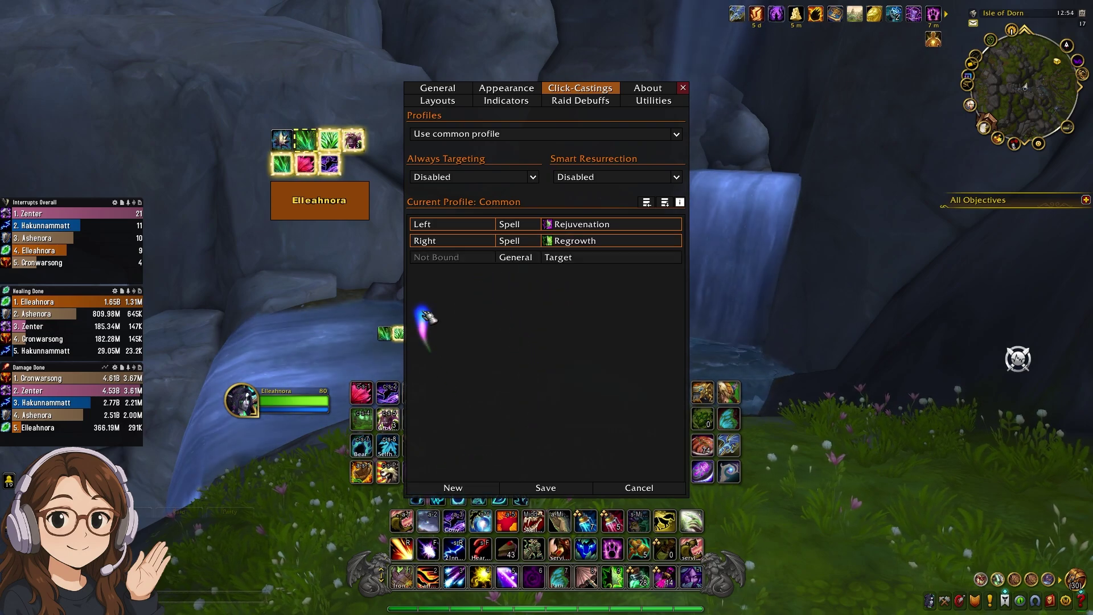
click(451, 262)
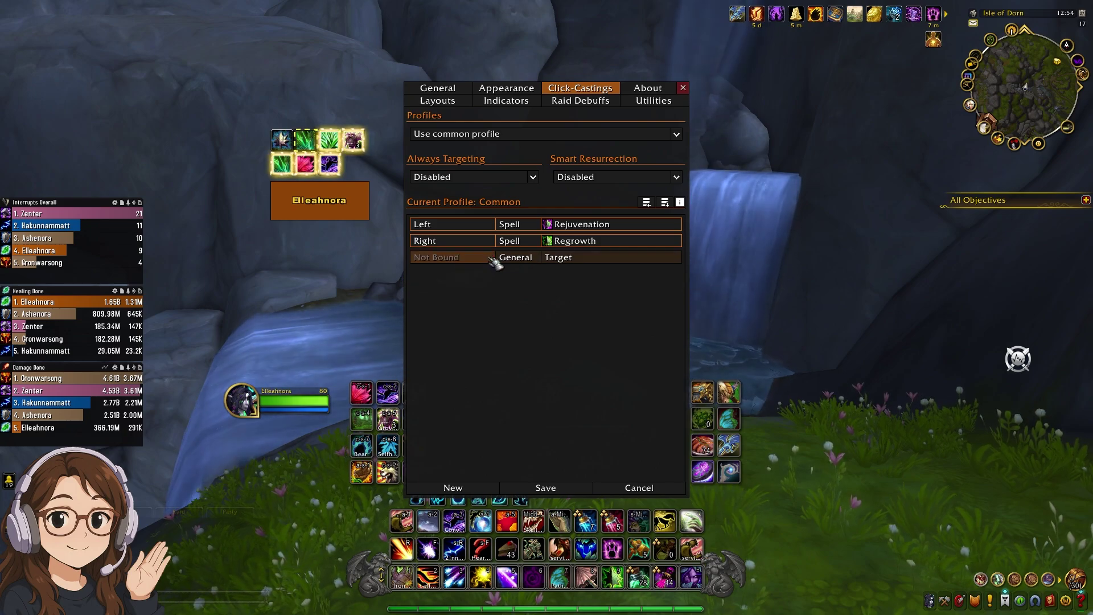
middle_click(491, 259)
click(515, 258)
click(533, 283)
- Add a binding so Alt+left click casts Lifebloom
click(581, 268)
alt+click(453, 273)
click(515, 274)
click(511, 299)
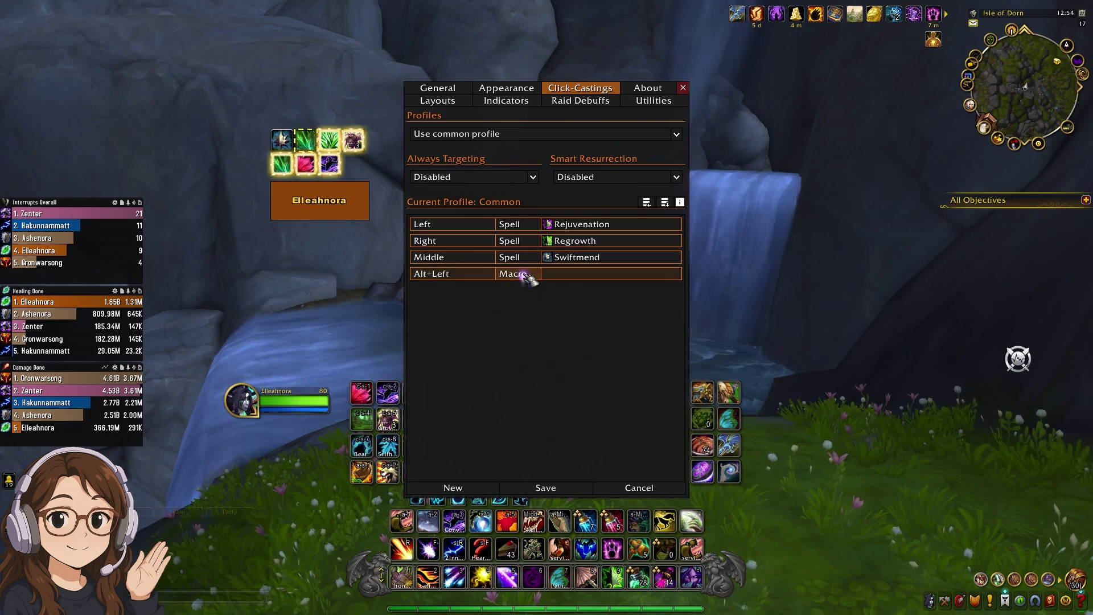
click(582, 275)
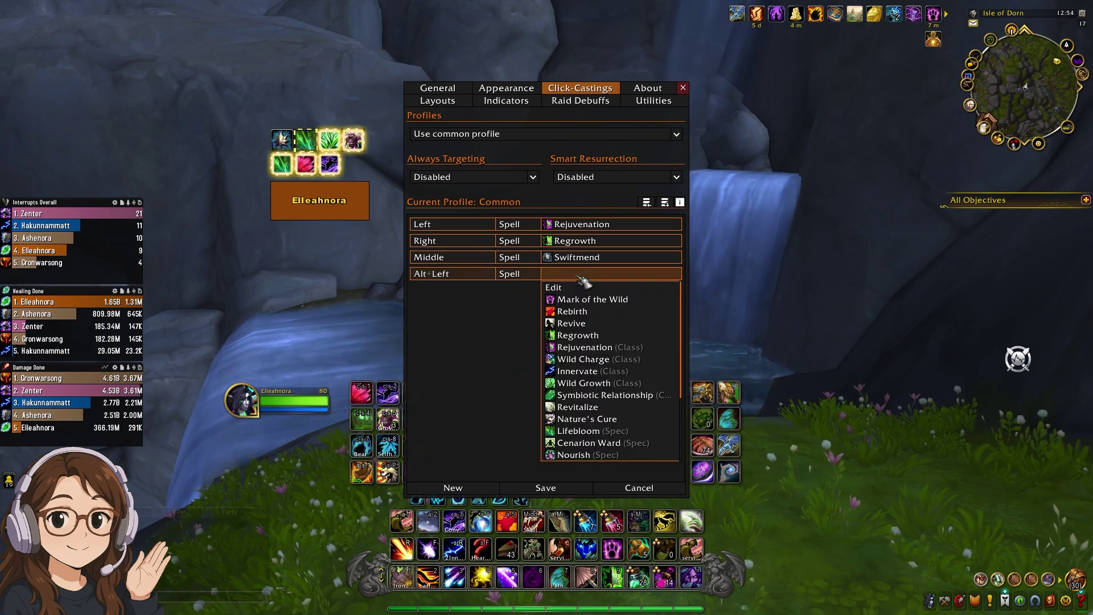
click(576, 431)
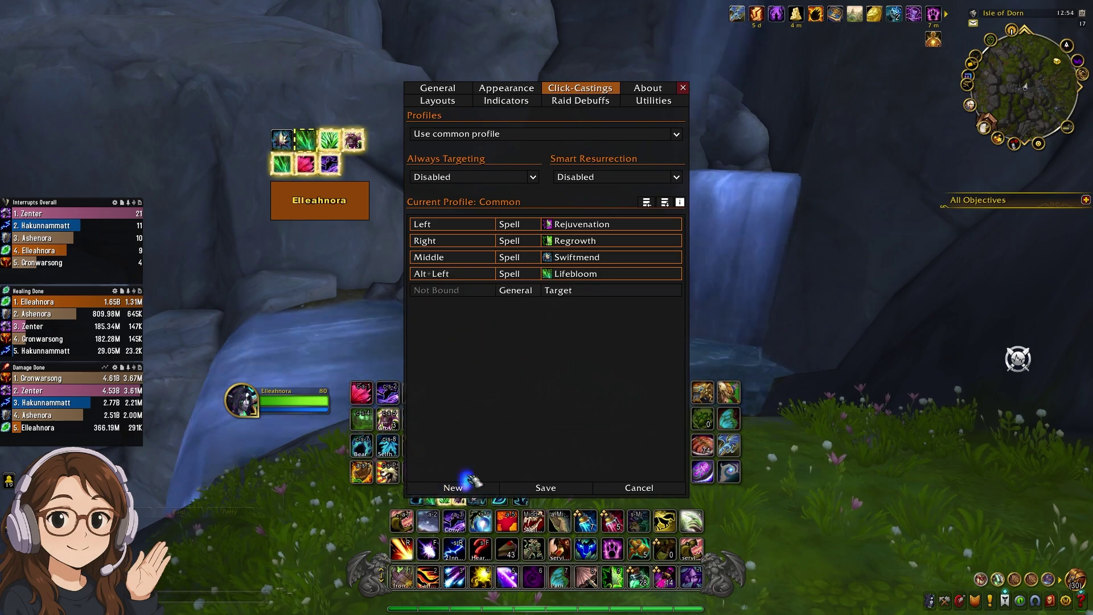
- Bind Alt+right click to cast the spell Wild Growth
alt+right_click(479, 291)
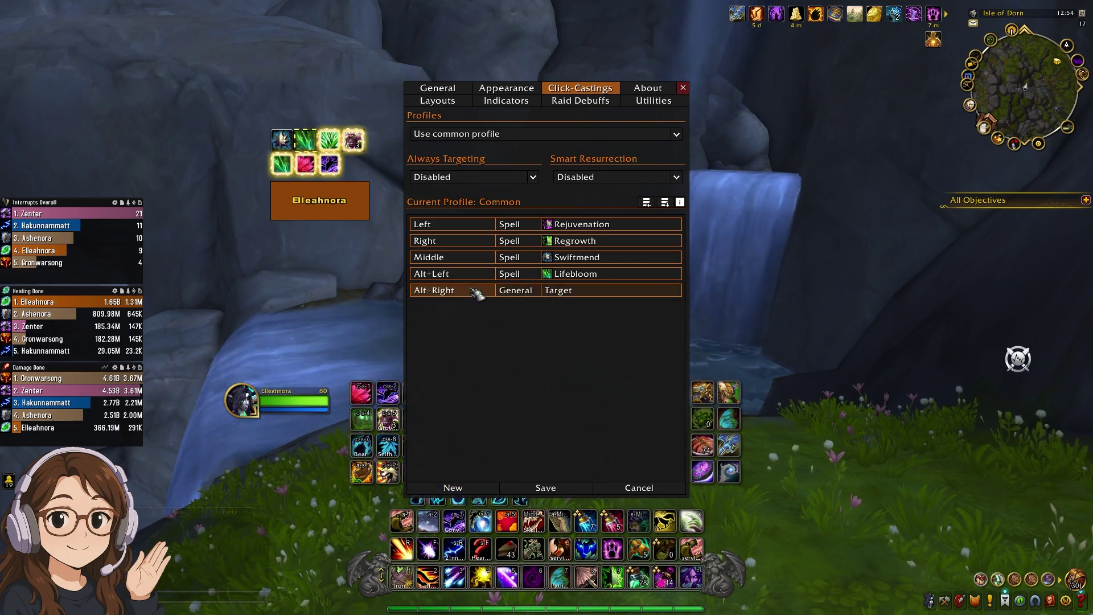
click(515, 290)
click(510, 317)
click(582, 291)
click(586, 399)
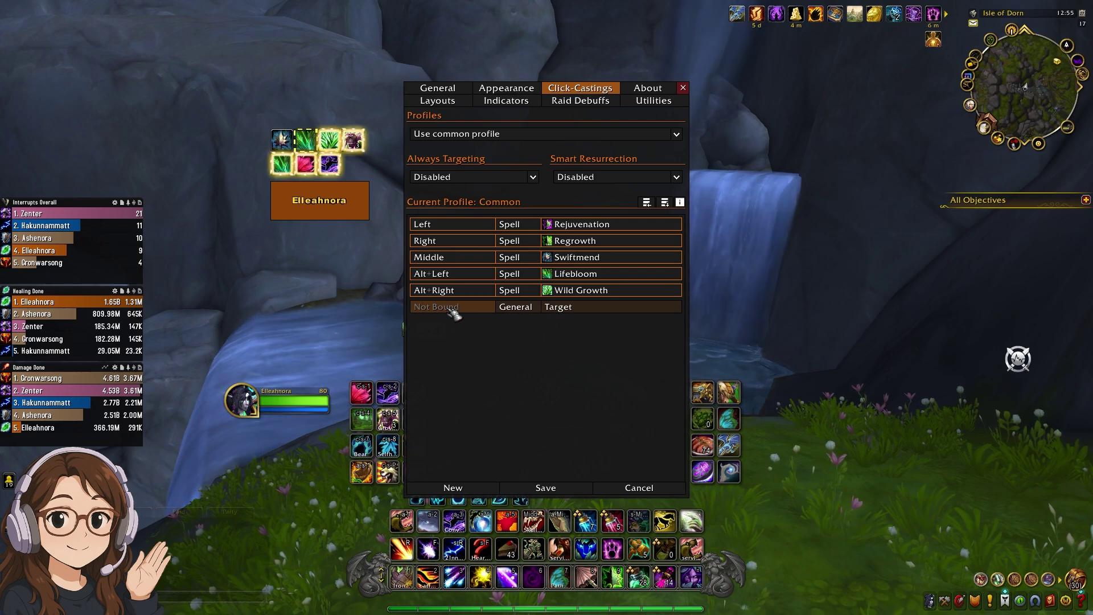
- Bind Shift+left click to General > Target and save all the click-cast bindings
click(454, 307)
shift+click(454, 307)
click(516, 307)
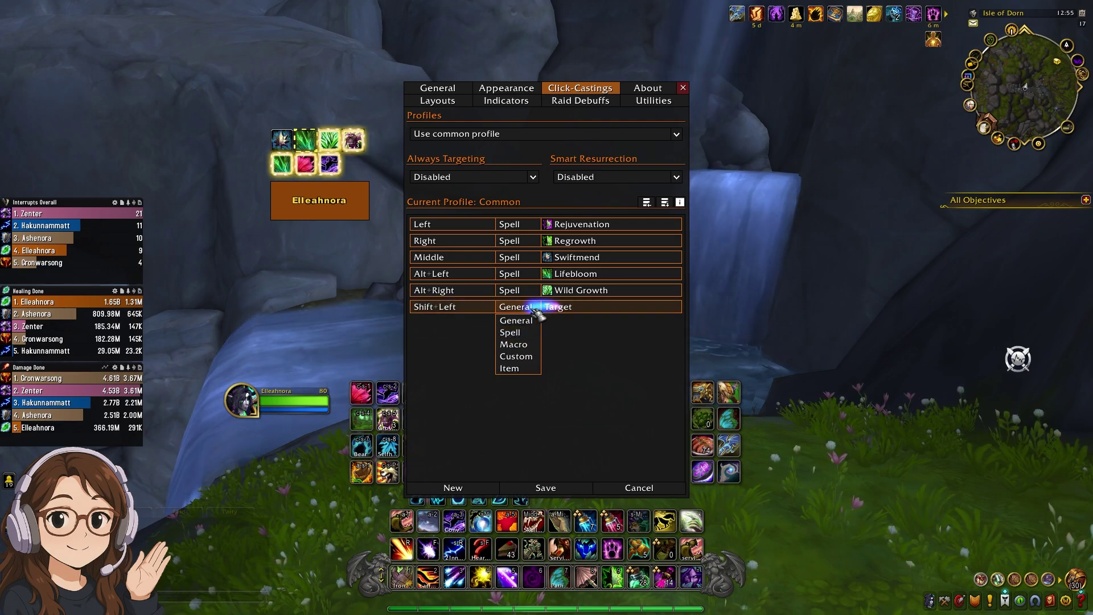
click(546, 307)
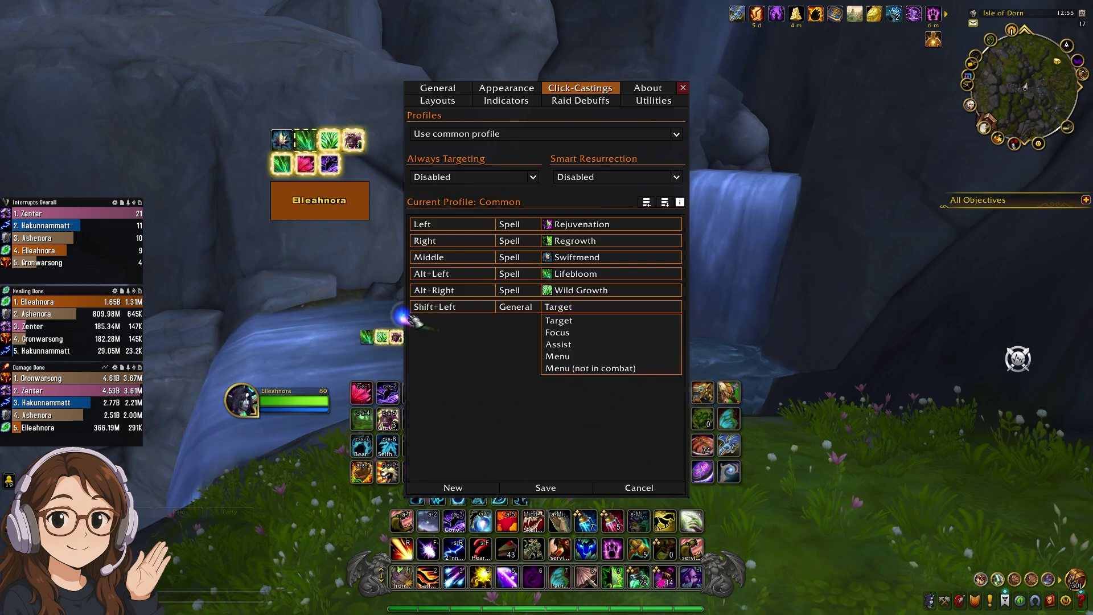
click(592, 327)
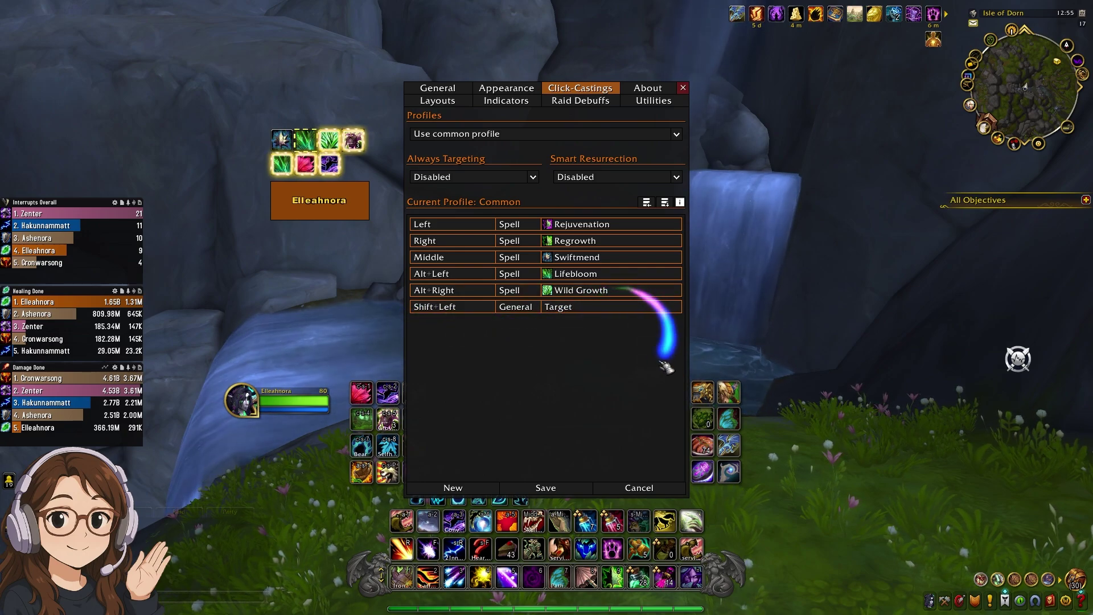
click(560, 491)
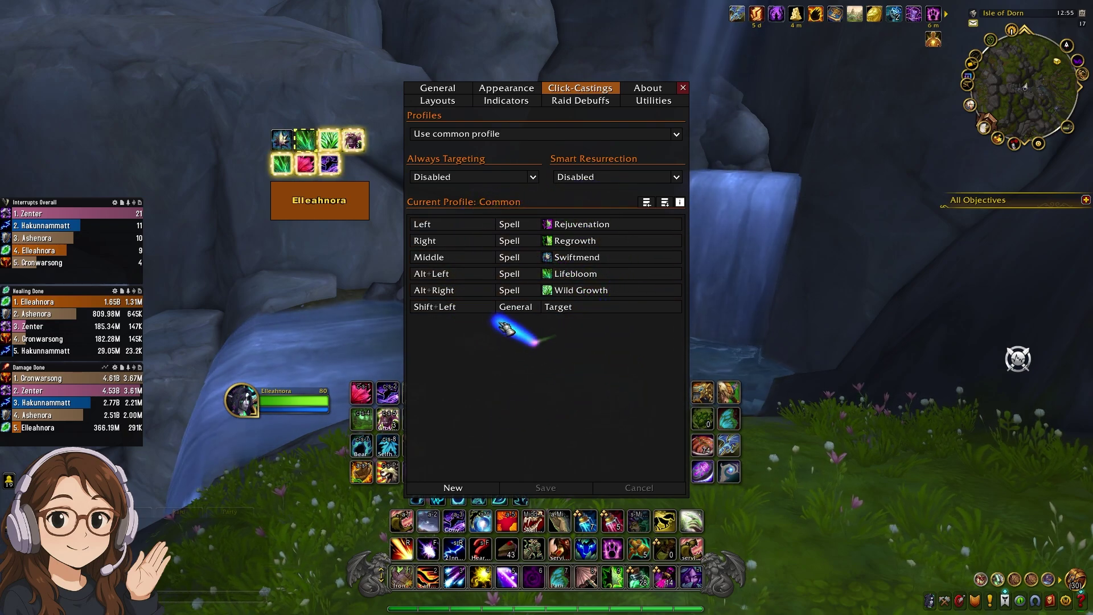
- Check the Smart Resurrection choices, then view the Healing Mythic+ layout (150×59, Solo/Party)
click(678, 178)
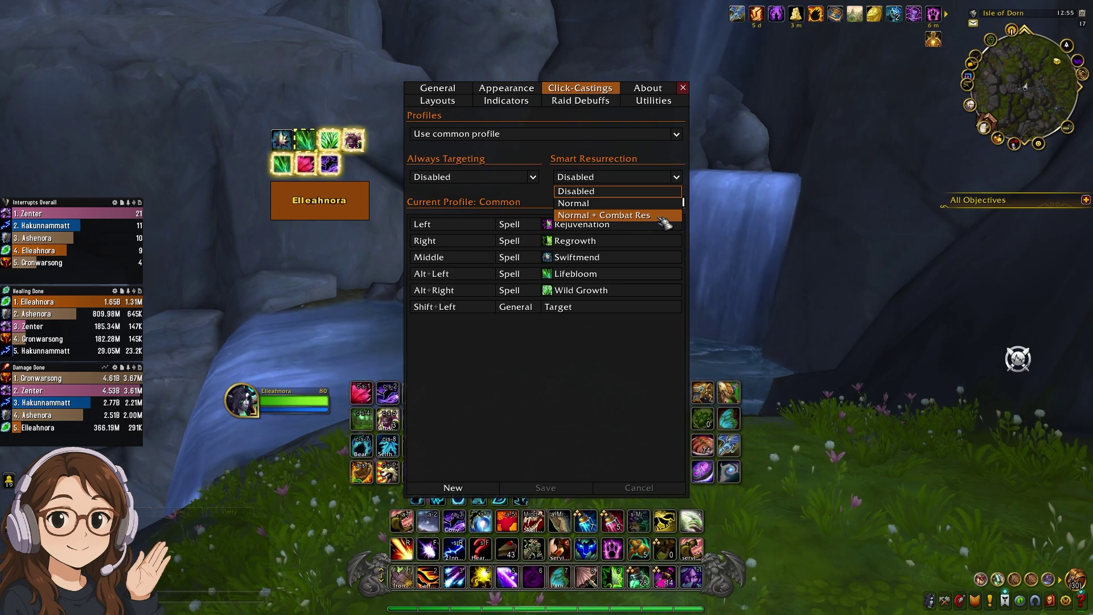
click(437, 100)
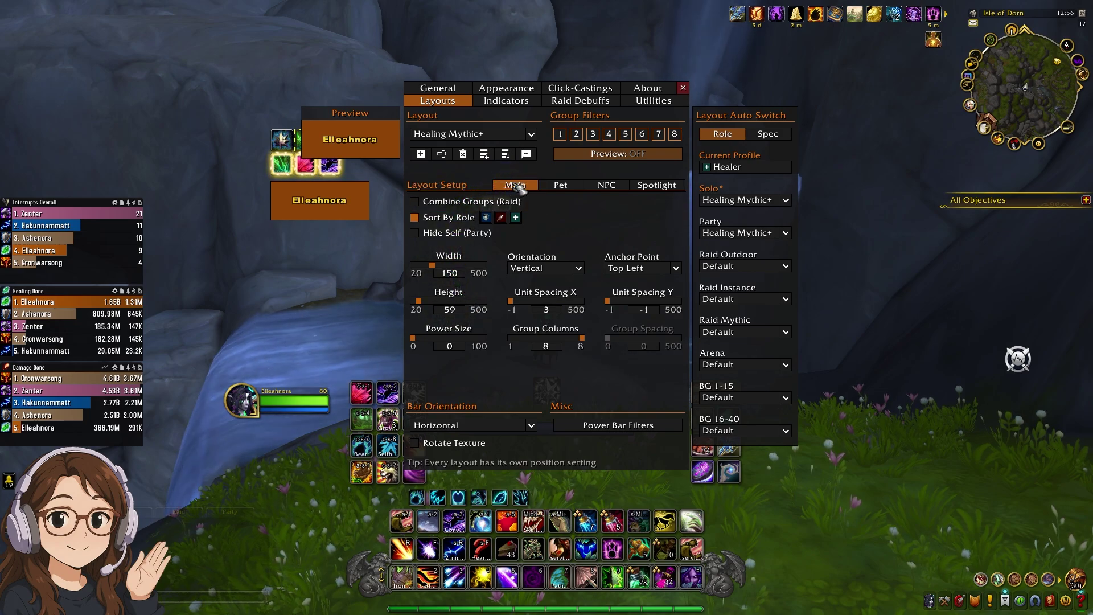
- Drag Healing Mythic+ Power Size to 0 to remove power bars, and check the Pet options
click(415, 338)
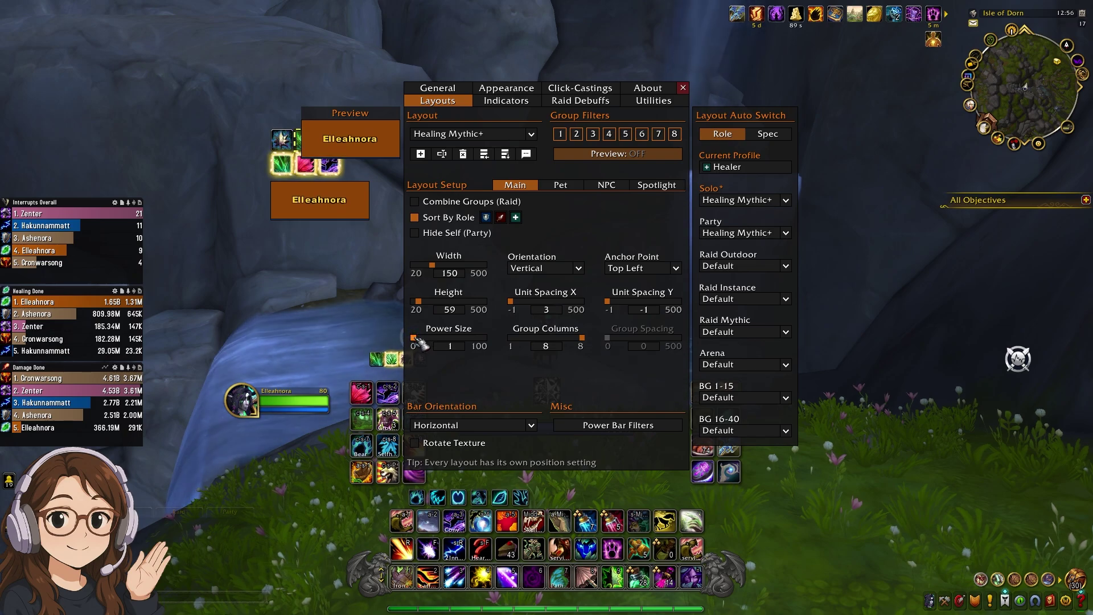
drag(420, 338, 400, 342)
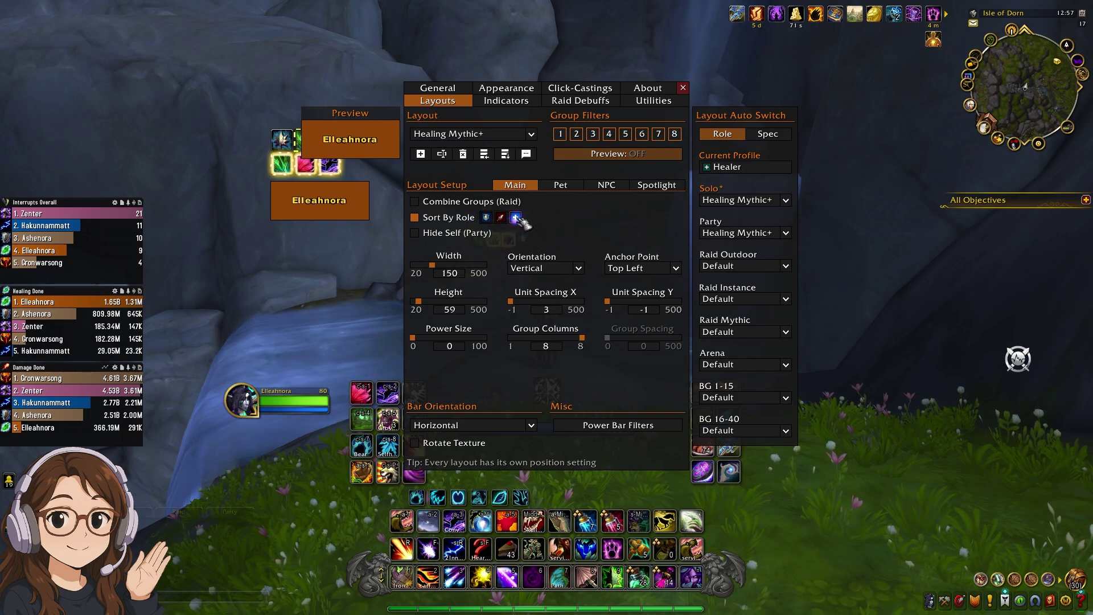
click(561, 185)
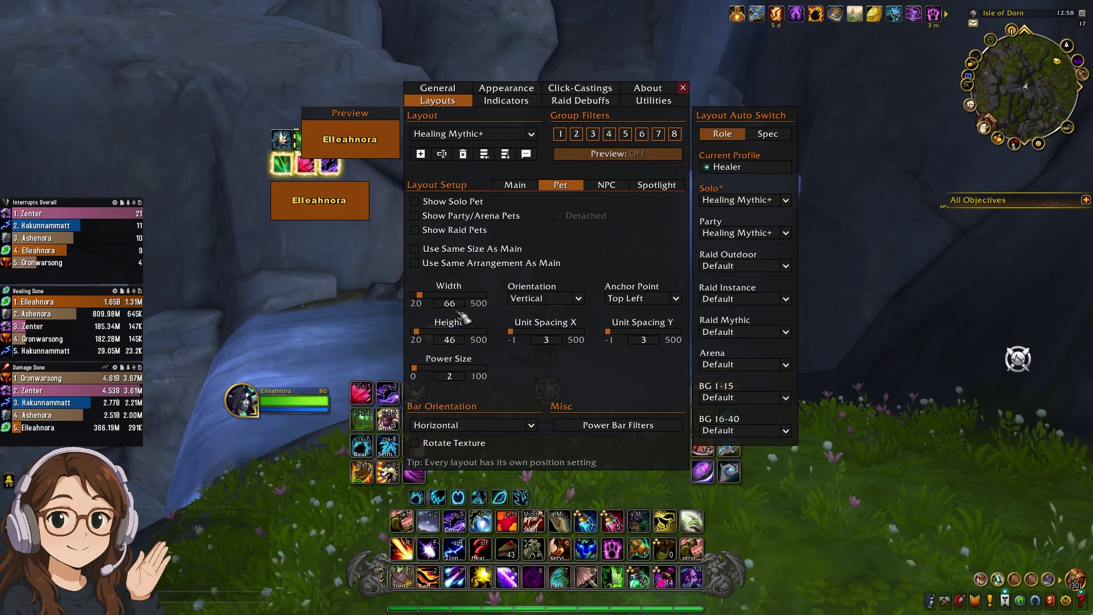
click(507, 100)
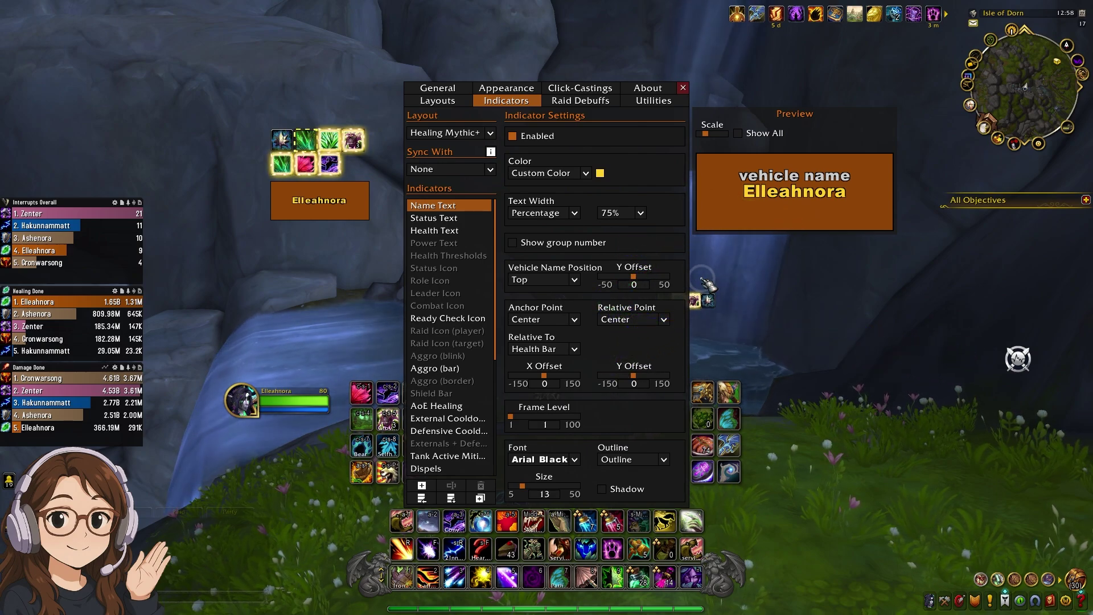
- Review Status Text, Health Thresholds, Status, Role, Leader, Combat, Ready Check, Raid Icon and Aggro indicators
click(434, 218)
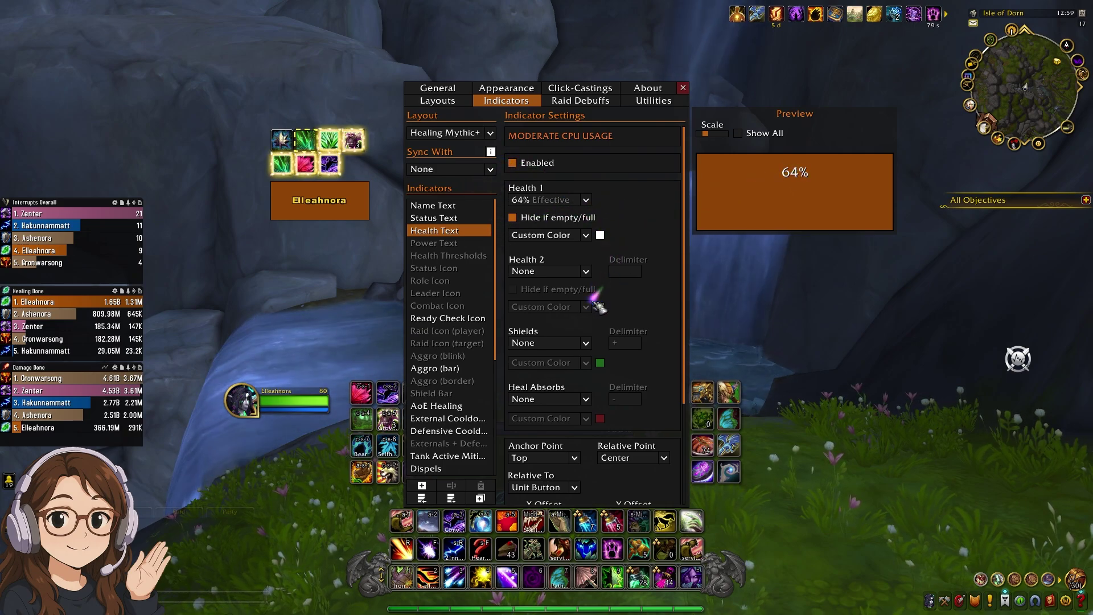
scroll(595, 302, down, 3)
scroll(599, 308, down, 3)
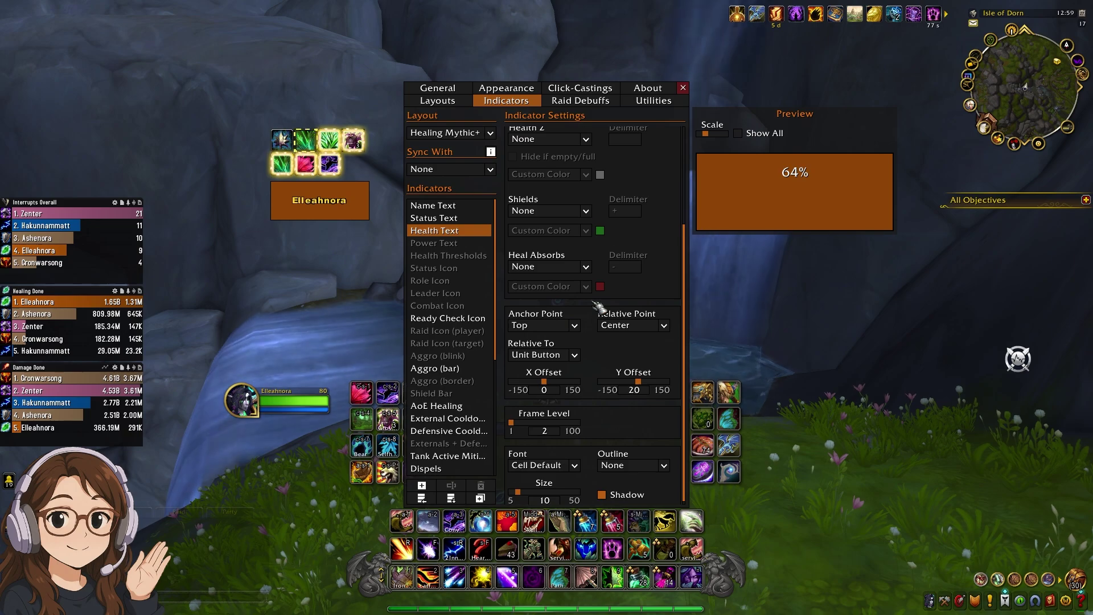
scroll(598, 308, down, 1)
scroll(569, 228, up, 6)
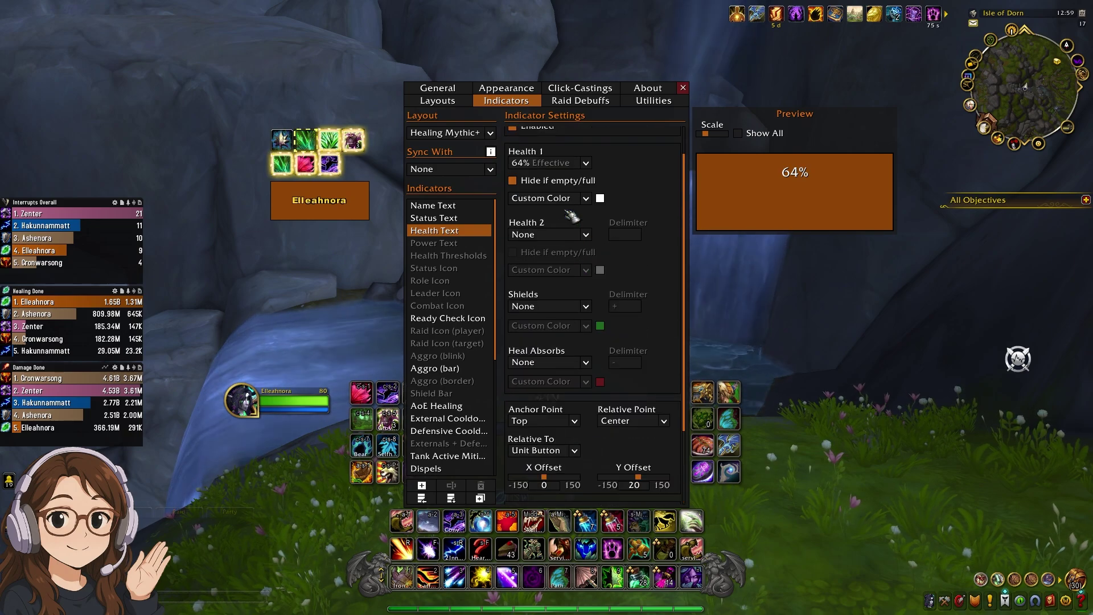
click(450, 281)
click(467, 257)
click(463, 269)
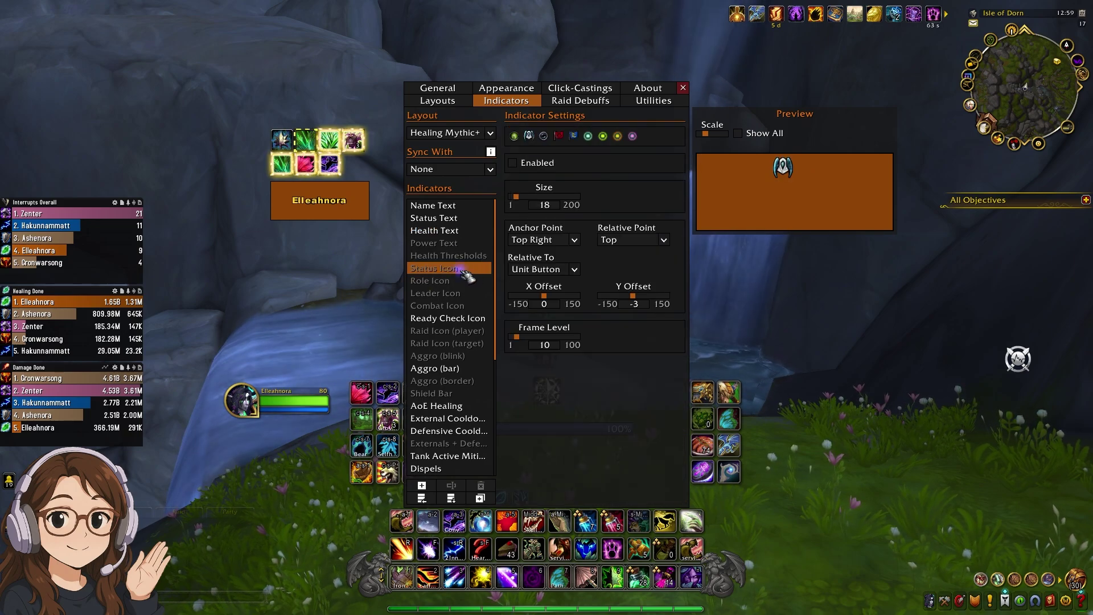
click(456, 282)
click(455, 293)
click(456, 306)
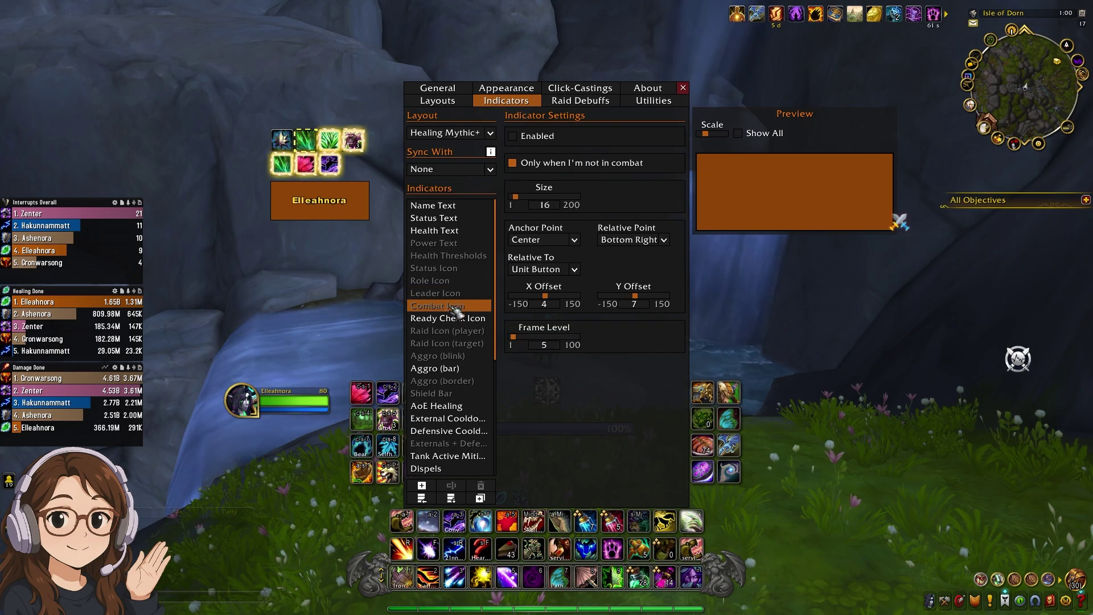
click(473, 318)
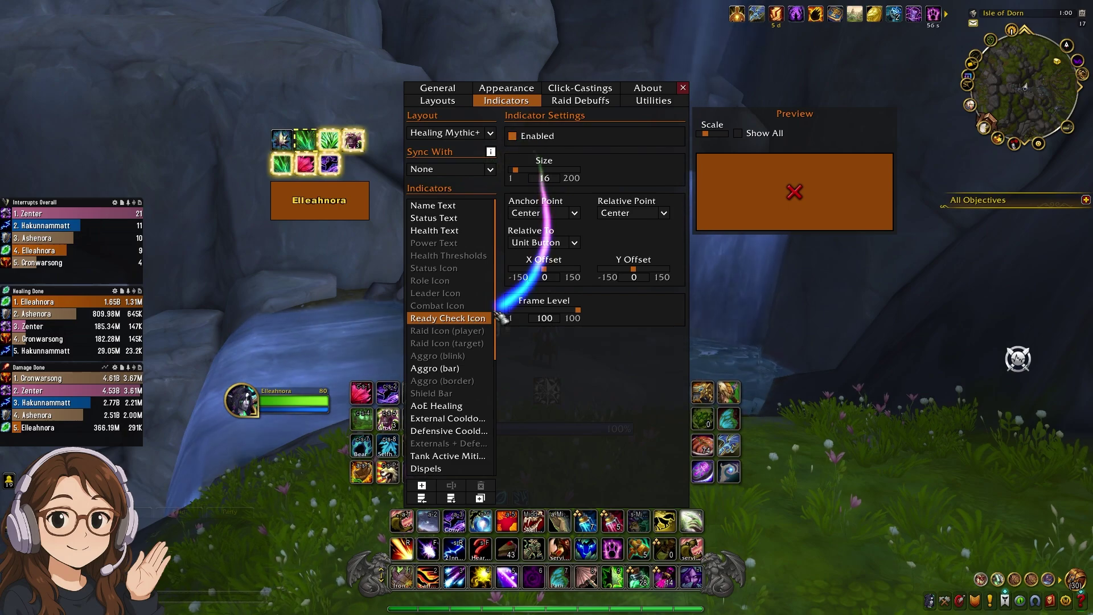
click(459, 334)
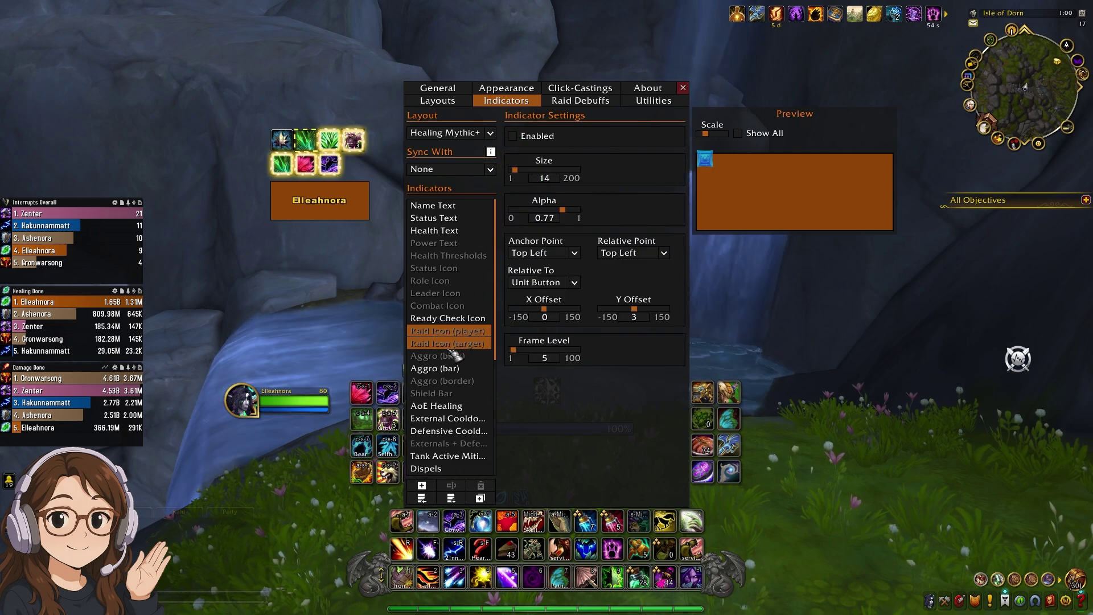
click(454, 356)
- Inspect the AoE Healing and External Cooldowns indicators, then move down to Defensive Cooldowns
scroll(455, 341, down, 4)
click(471, 354)
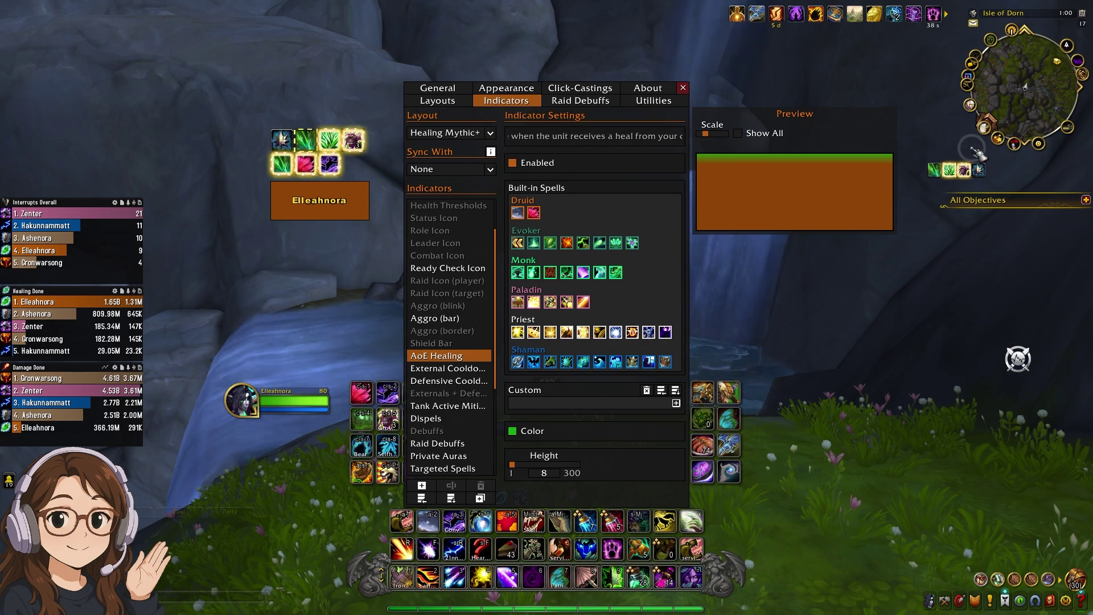
click(460, 370)
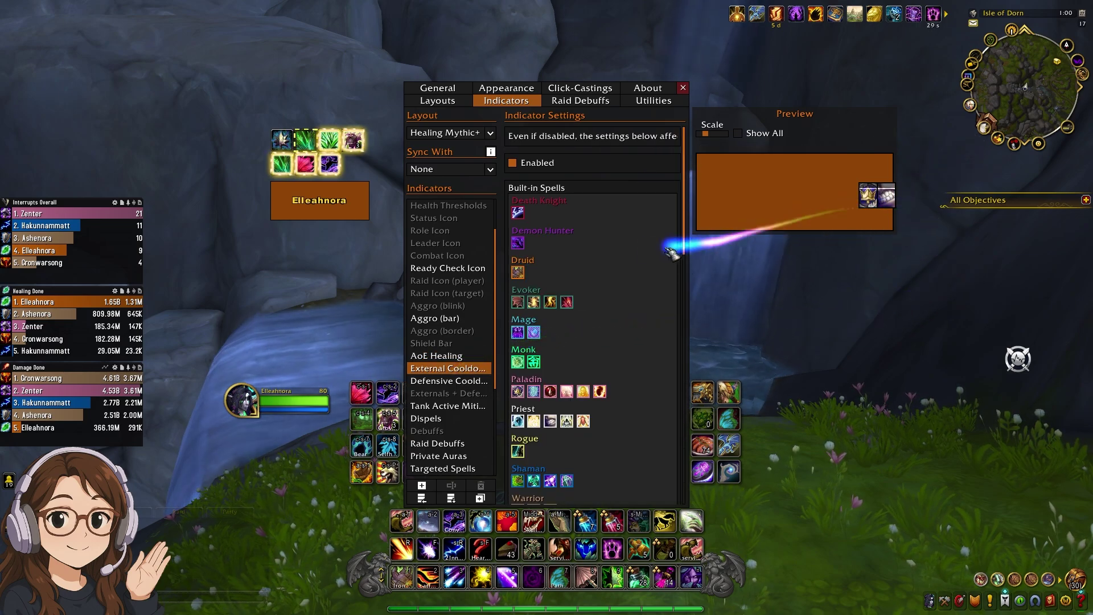
scroll(626, 261, down, 2)
scroll(626, 260, down, 5)
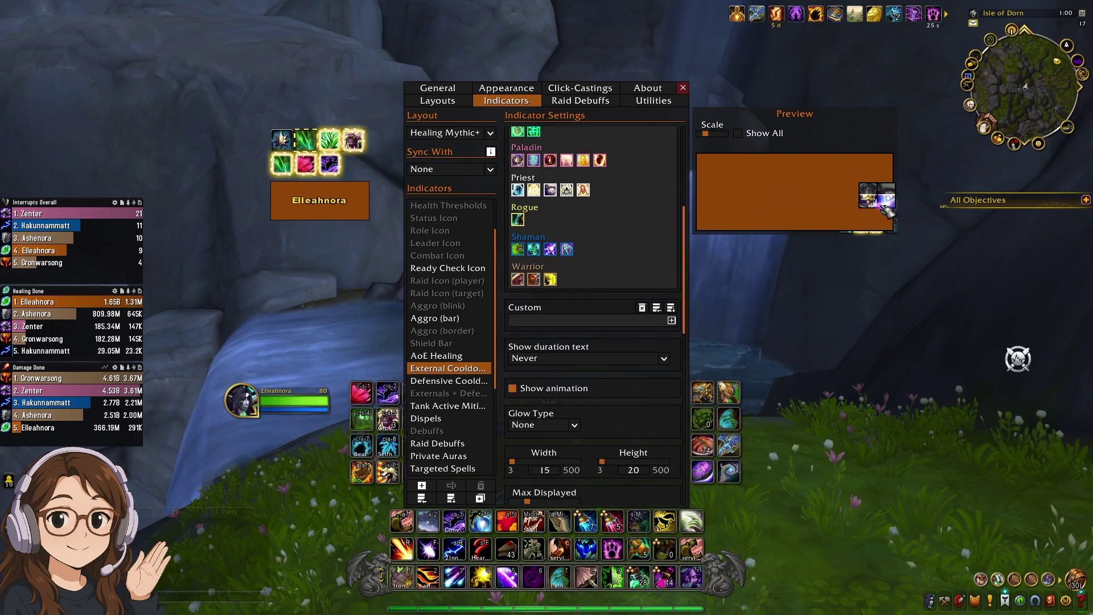
scroll(604, 328, down, 3)
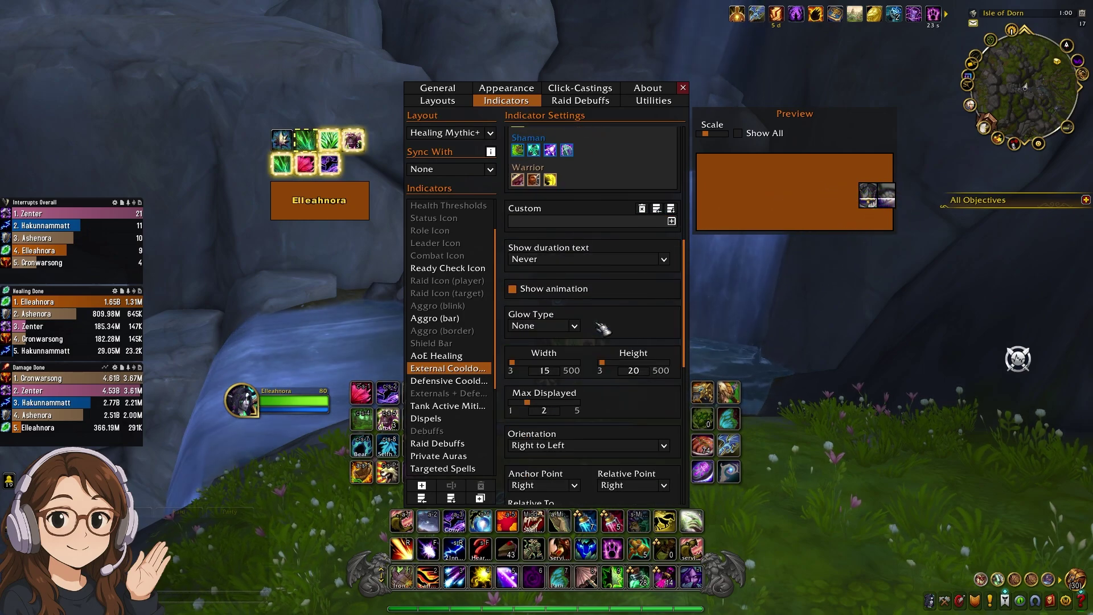
scroll(604, 328, down, 1)
scroll(603, 329, down, 4)
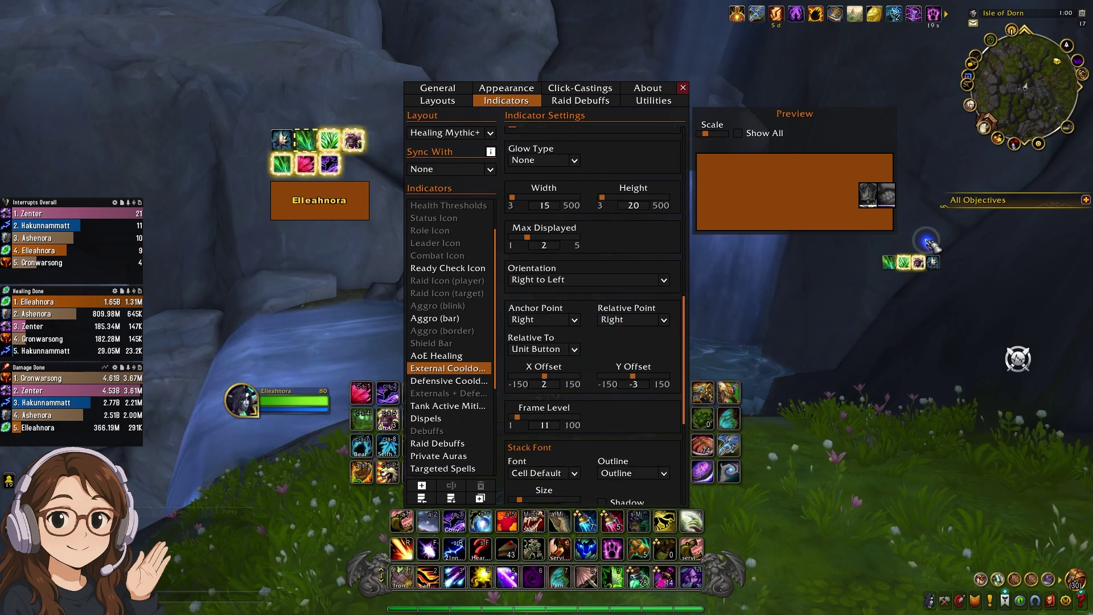
scroll(592, 256, down, 3)
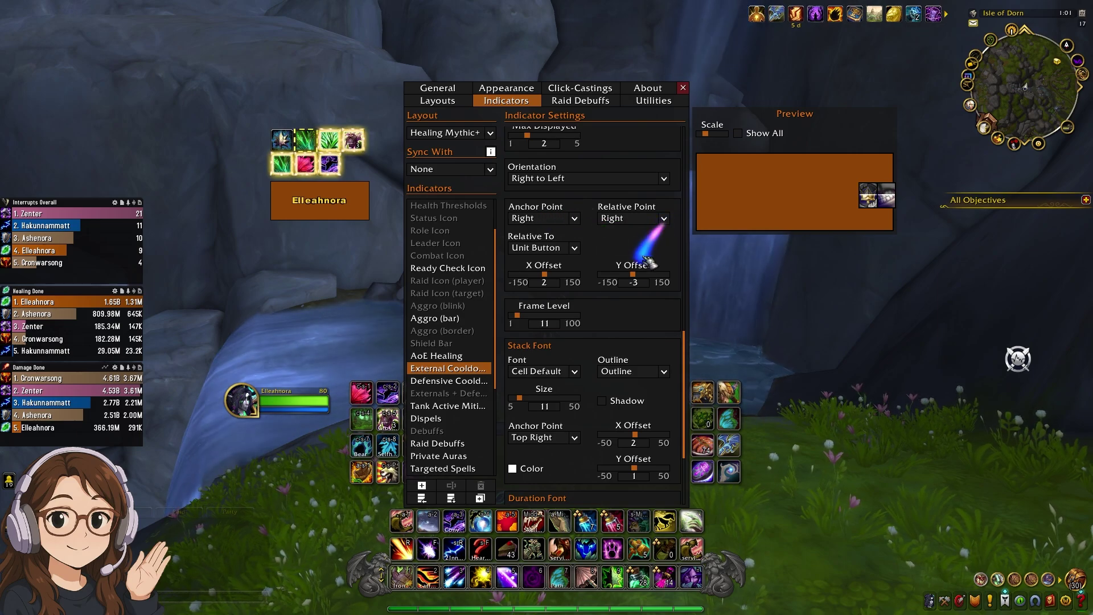
key(Down)
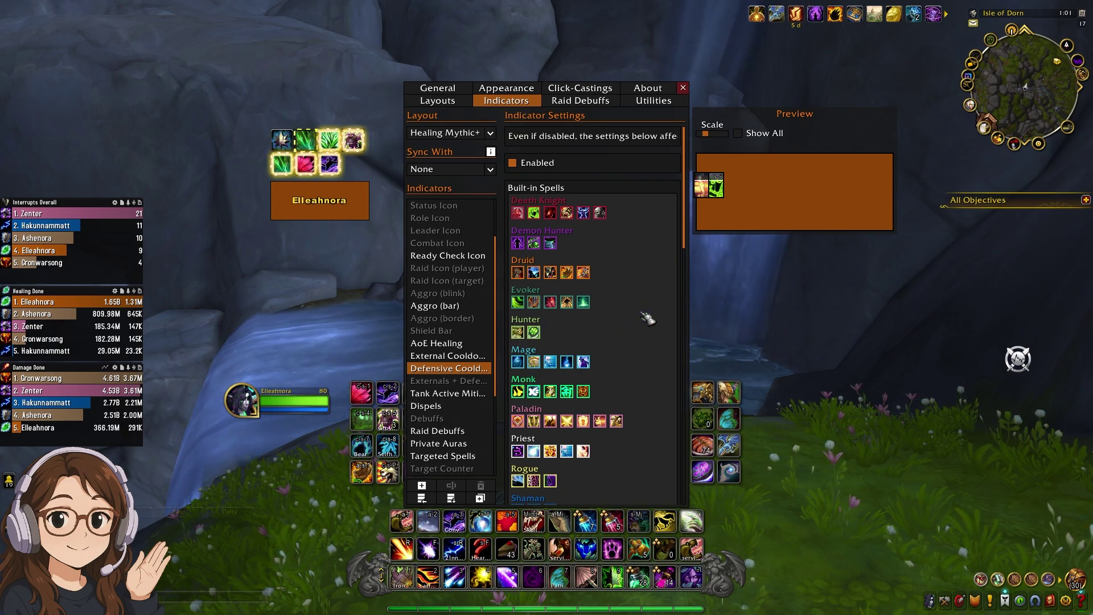
- Look through Defensive Cooldowns' class spell lists, then check Tank Active Mitigation (Class Color, Top Right)
scroll(648, 319, down, 4)
scroll(638, 319, down, 3)
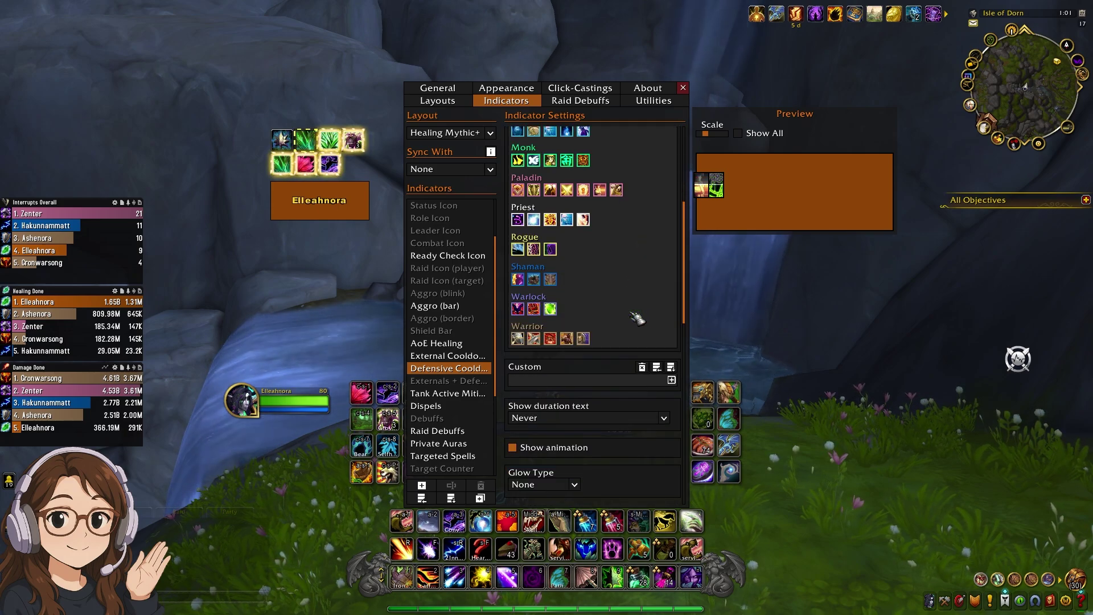
scroll(639, 319, down, 1)
scroll(586, 288, up, 3)
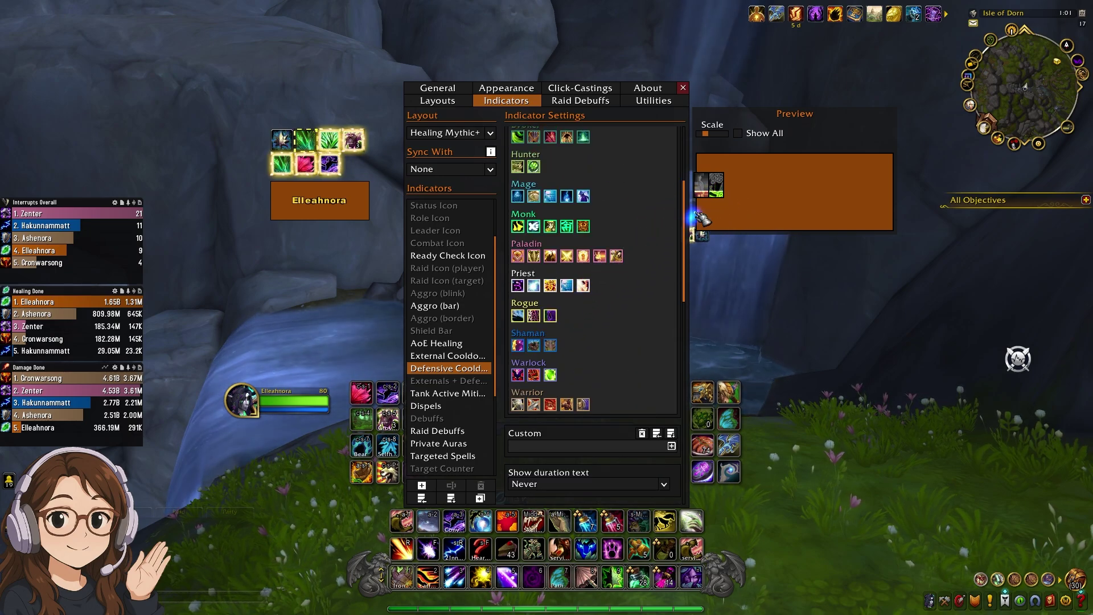
scroll(627, 275, down, 10)
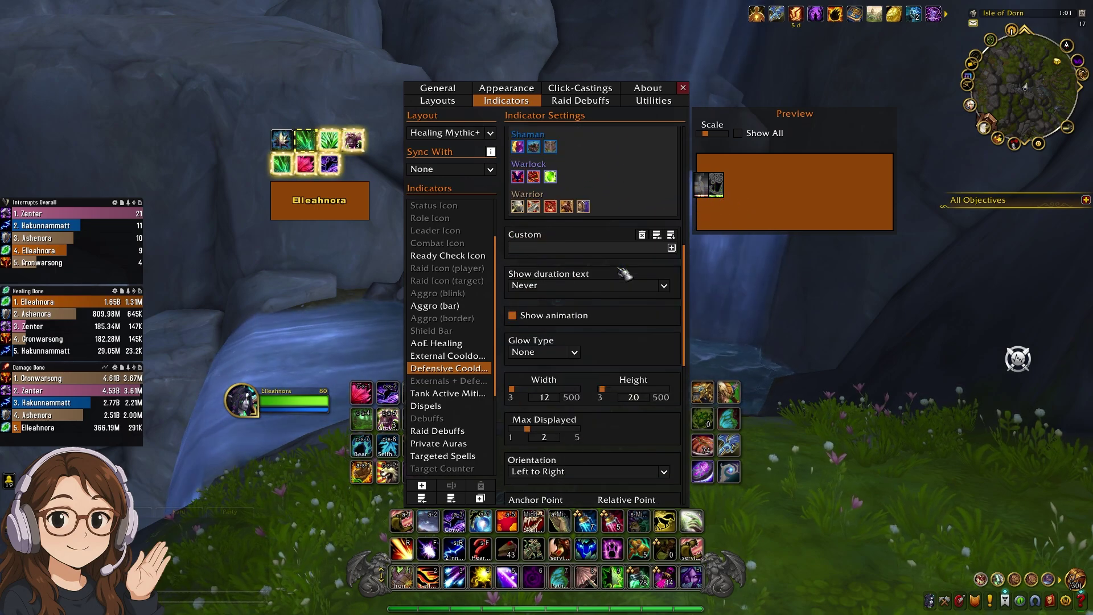
scroll(625, 274, down, 2)
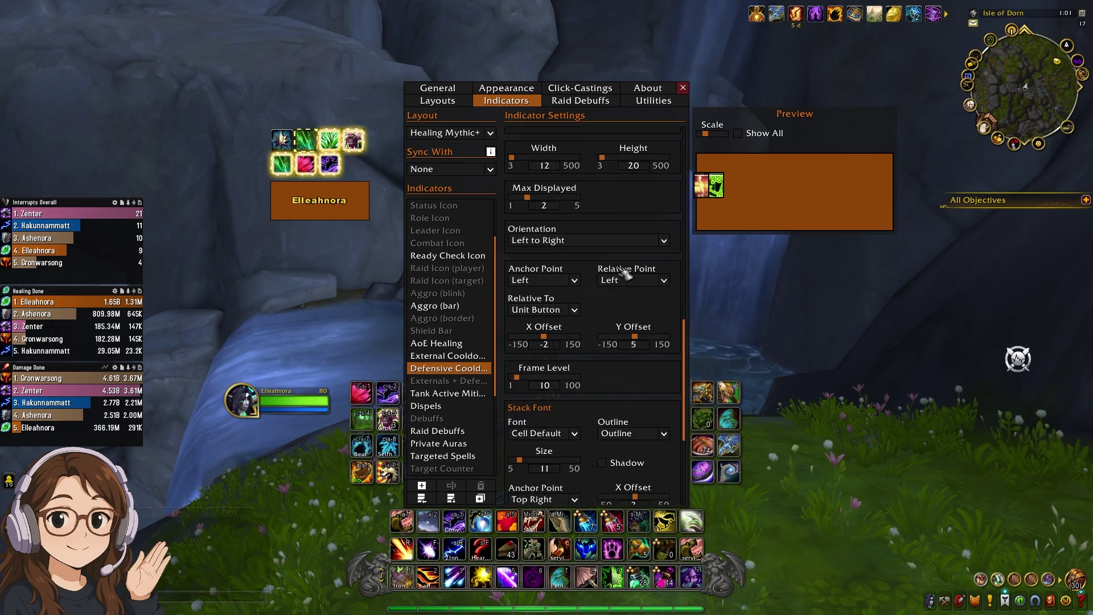
scroll(627, 275, down, 1)
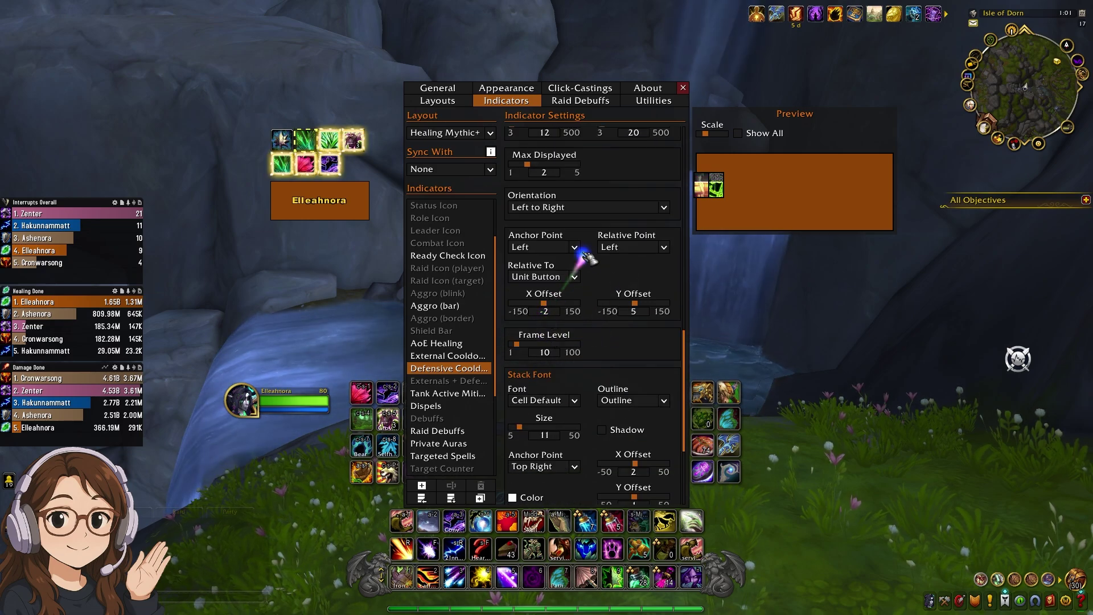
click(448, 393)
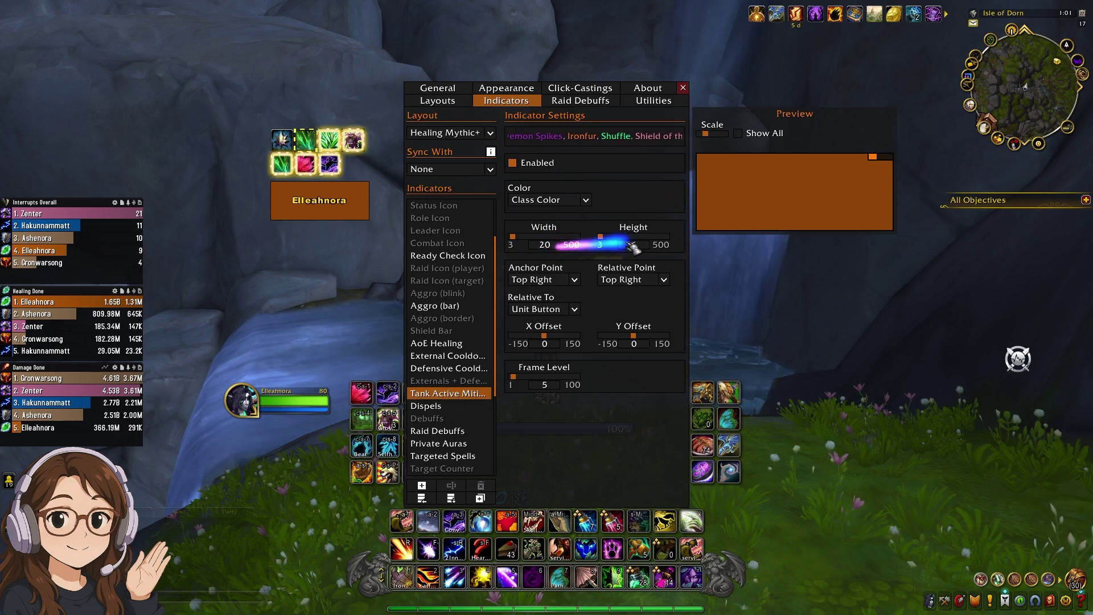
click(450, 406)
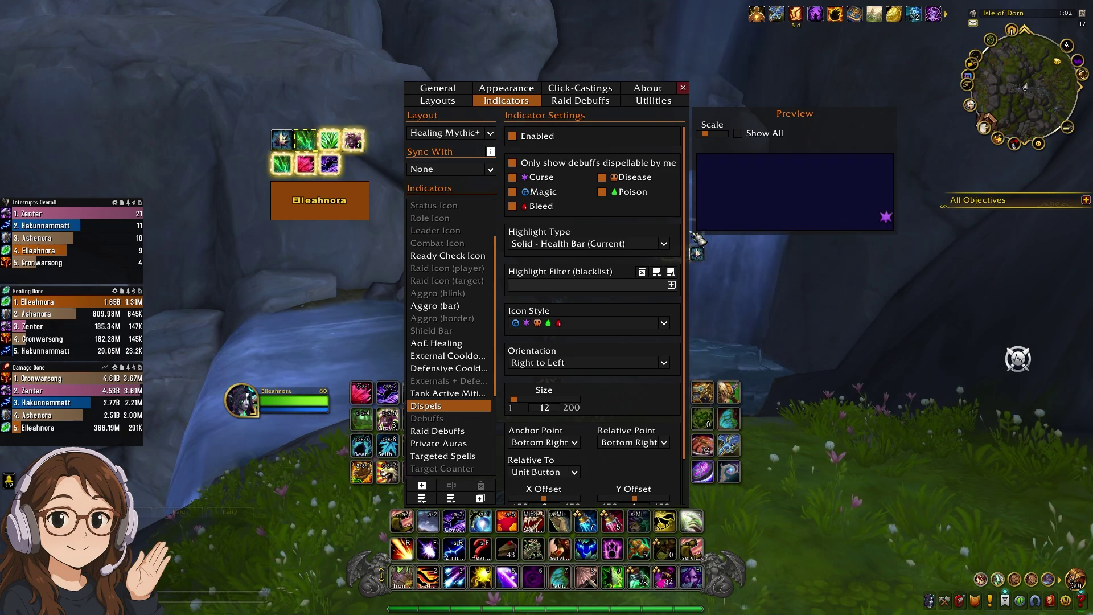
- Set the Dispels highlight type to Solid - Health Bar (Entire)
scroll(566, 316, down, 2)
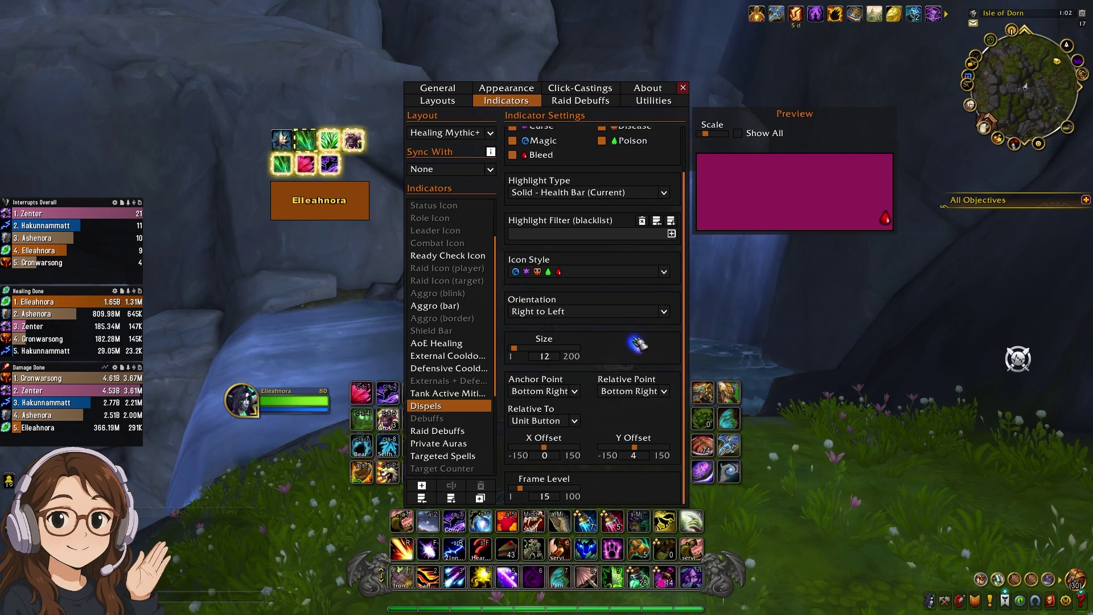
scroll(621, 284, up, 2)
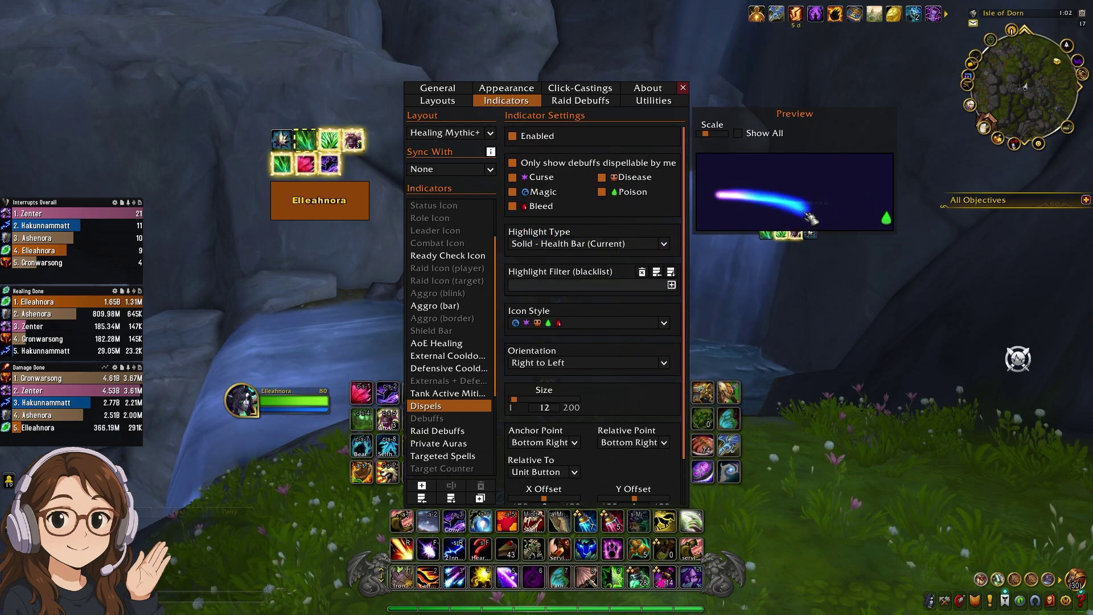
click(665, 245)
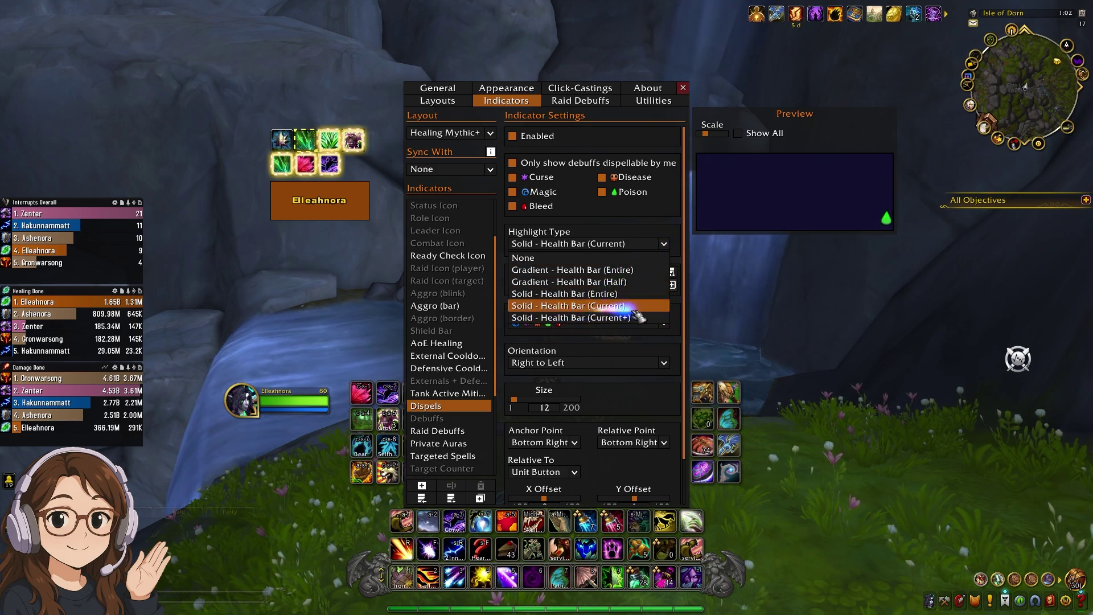
click(638, 282)
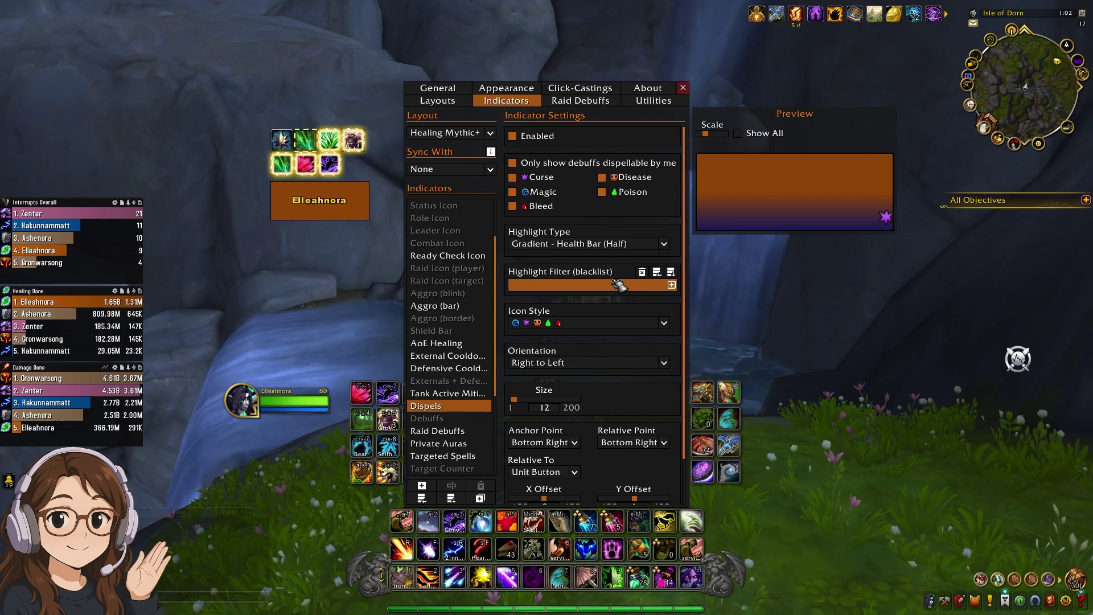
click(665, 245)
click(665, 287)
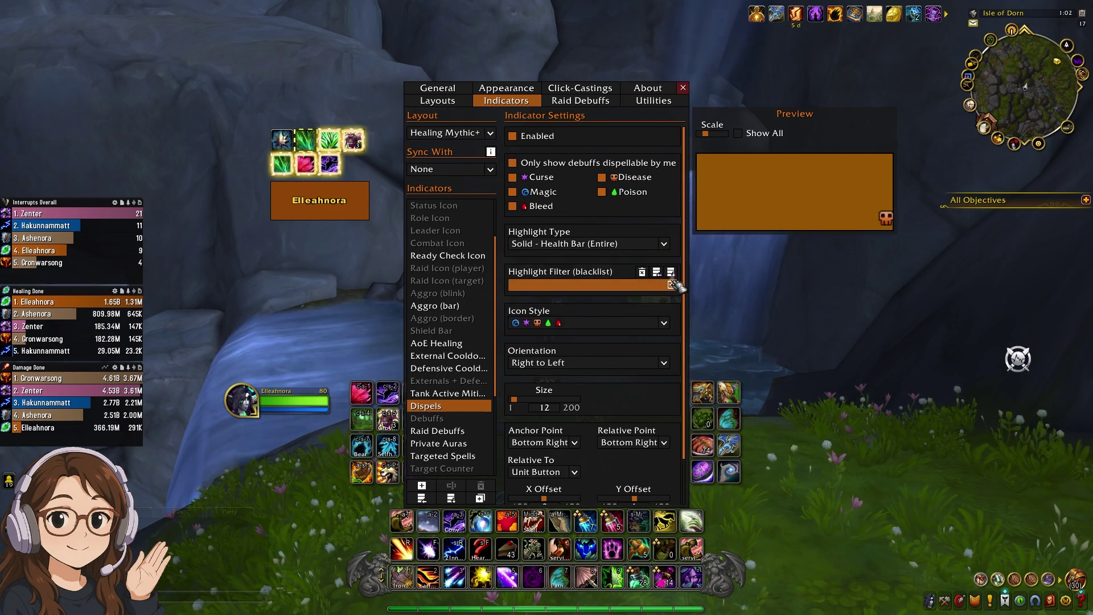
- Look at the Debuffs indicator, then the Raid Debuffs settings (size 22, border 2, Top Right)
click(479, 418)
click(478, 431)
scroll(478, 424, down, 2)
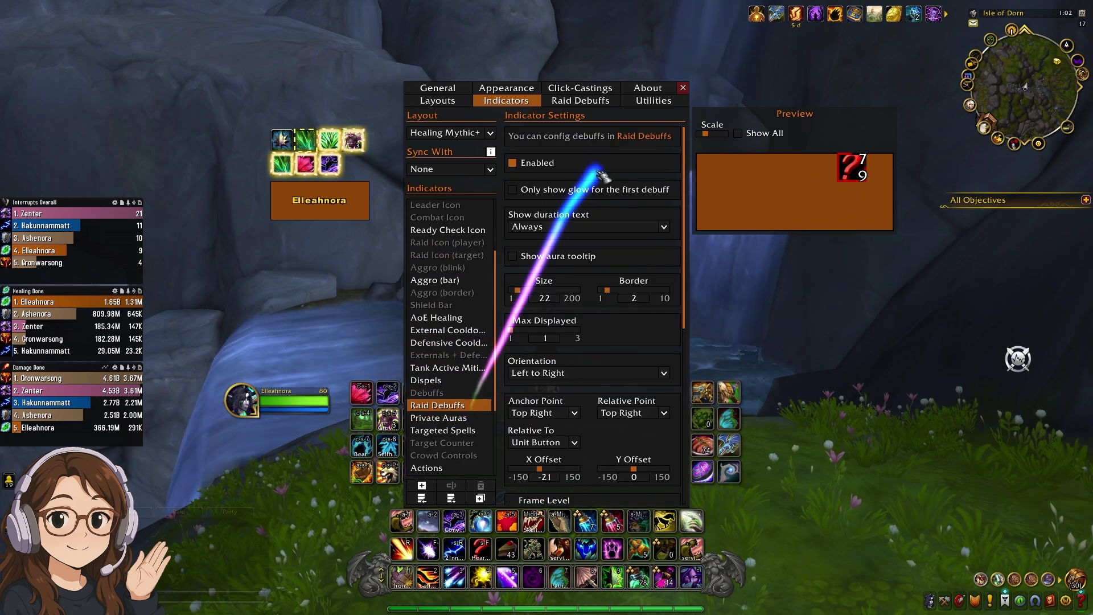
- Browse the tracked raid debuffs for Darkflame Cleft, The Rookery and The MOTHERLODE
click(580, 100)
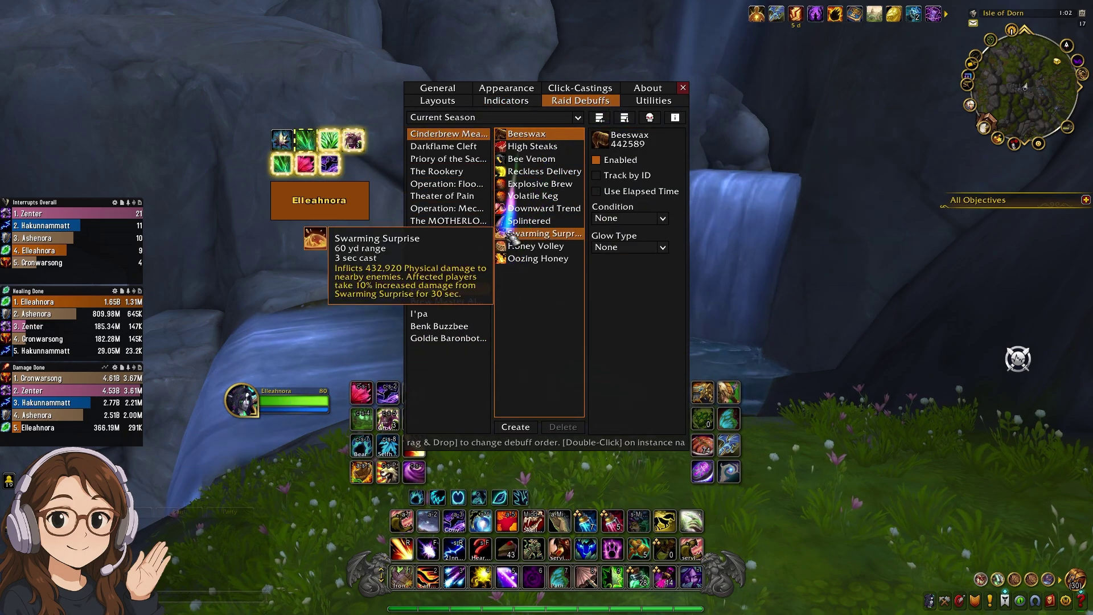
click(445, 147)
click(447, 172)
click(448, 220)
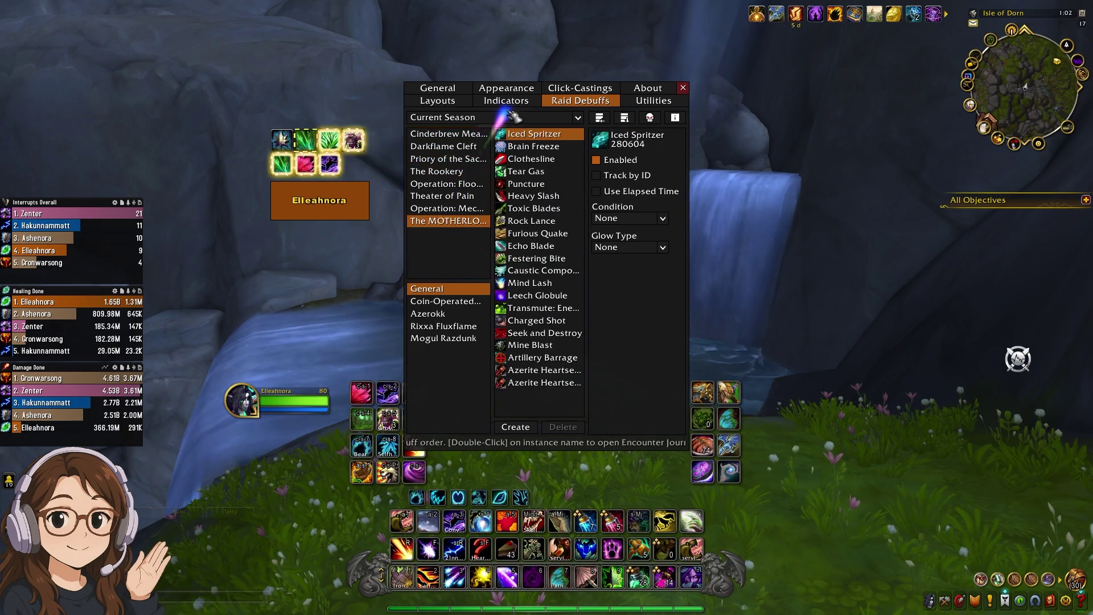
- Back in Indicators, view the Private Auras settings: size 18, anchored Top, Y offset 3
click(506, 101)
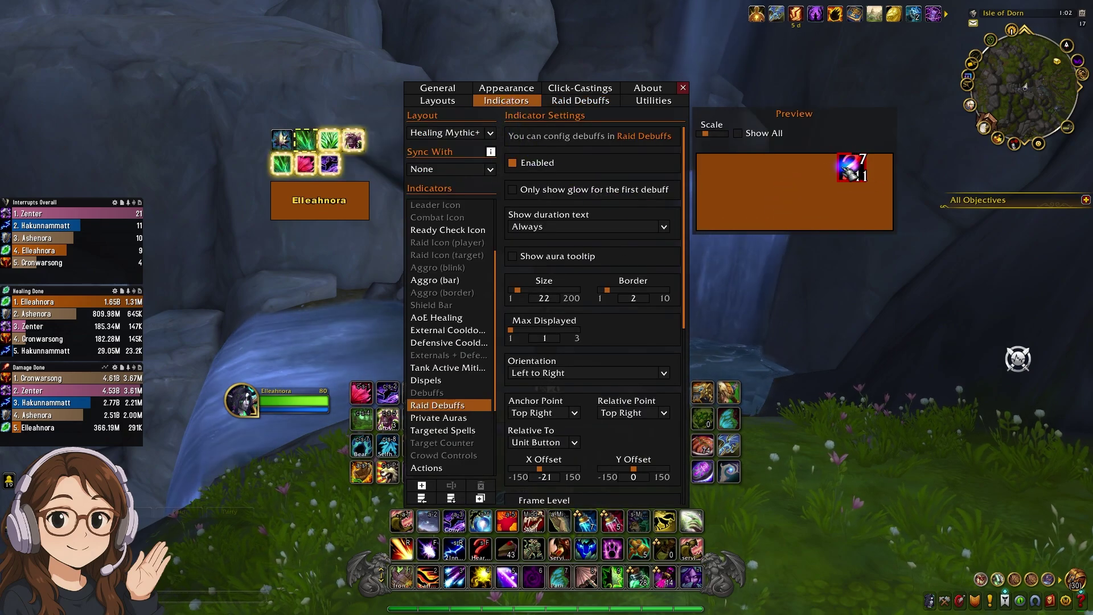
scroll(583, 312, down, 3)
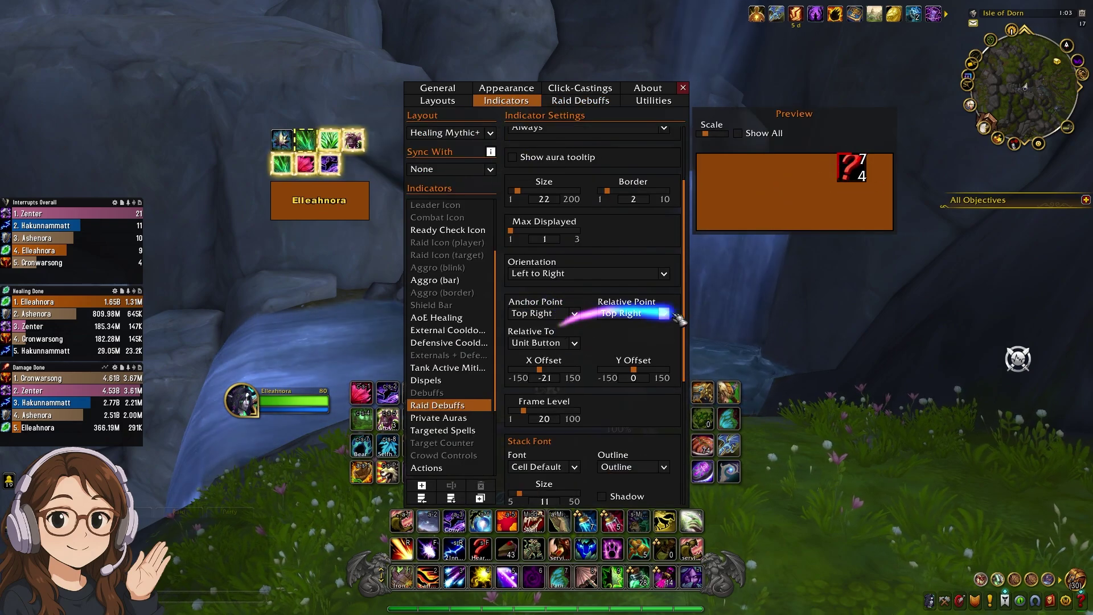
scroll(671, 330, down, 2)
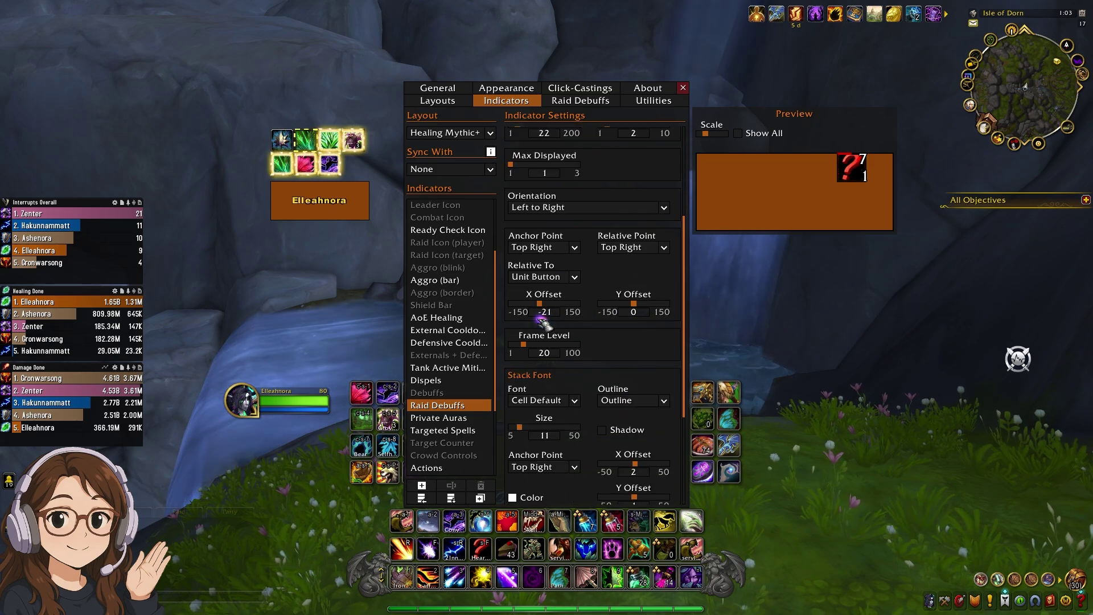
scroll(604, 310, up, 5)
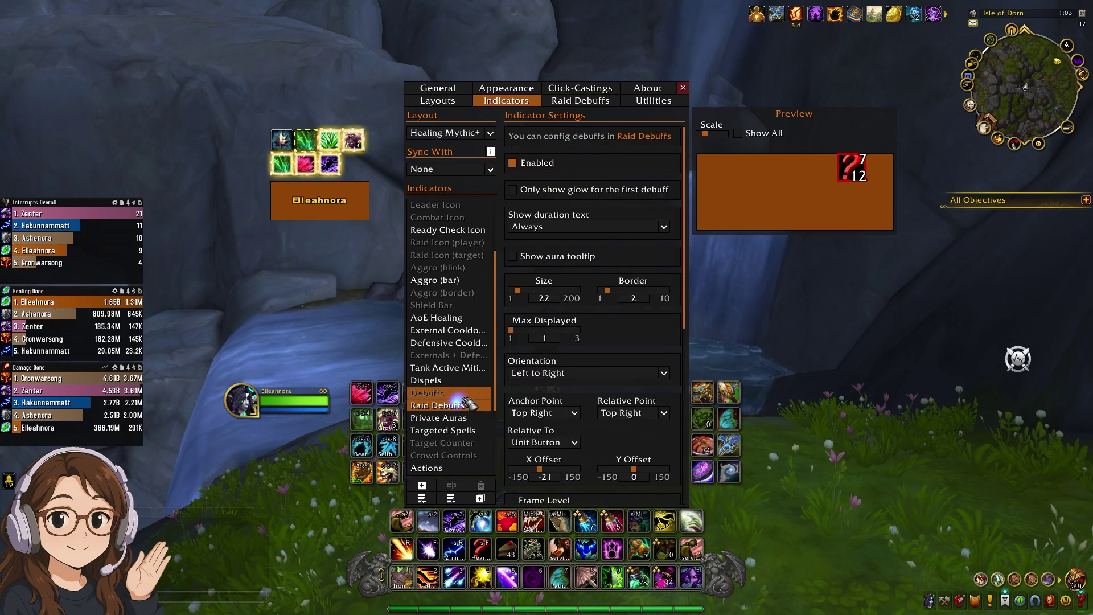
scroll(484, 393, down, 1)
click(484, 405)
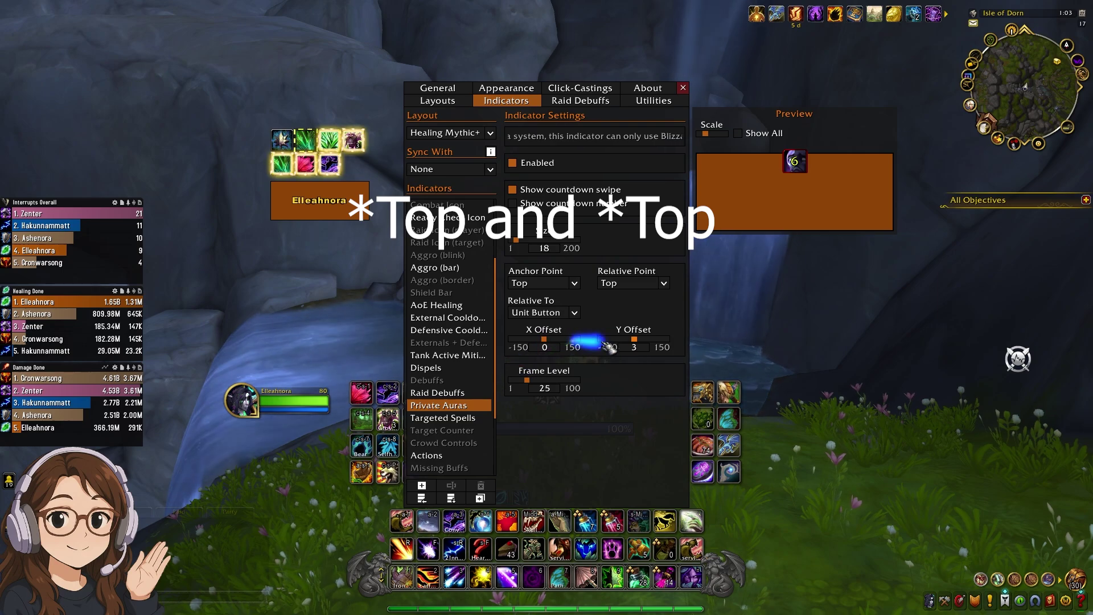
- Look through the full Targeted Spells indicator settings
click(468, 418)
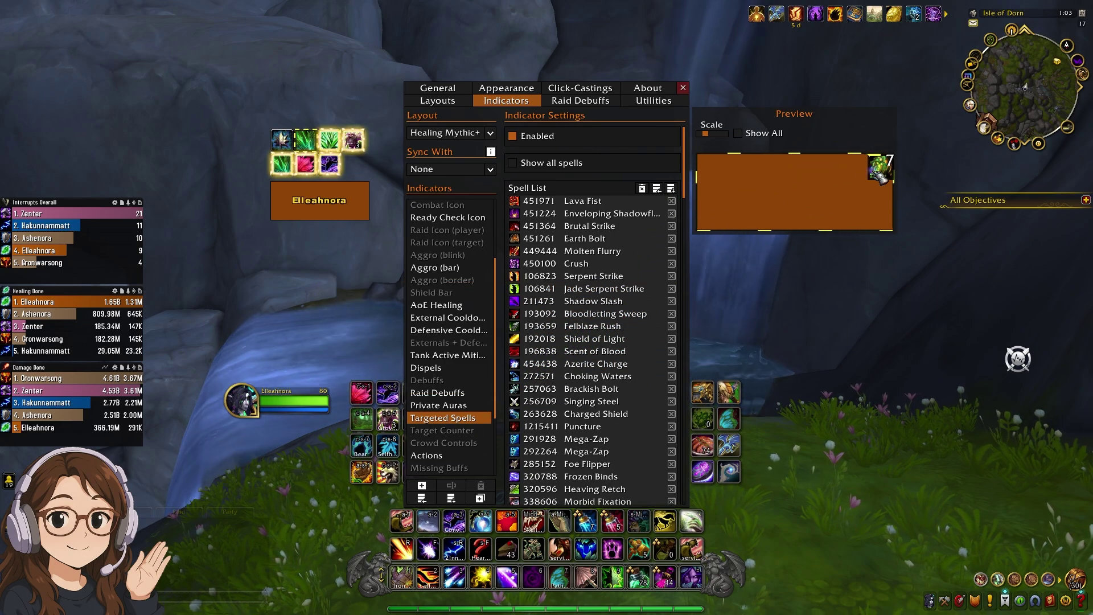
scroll(570, 296, down, 15)
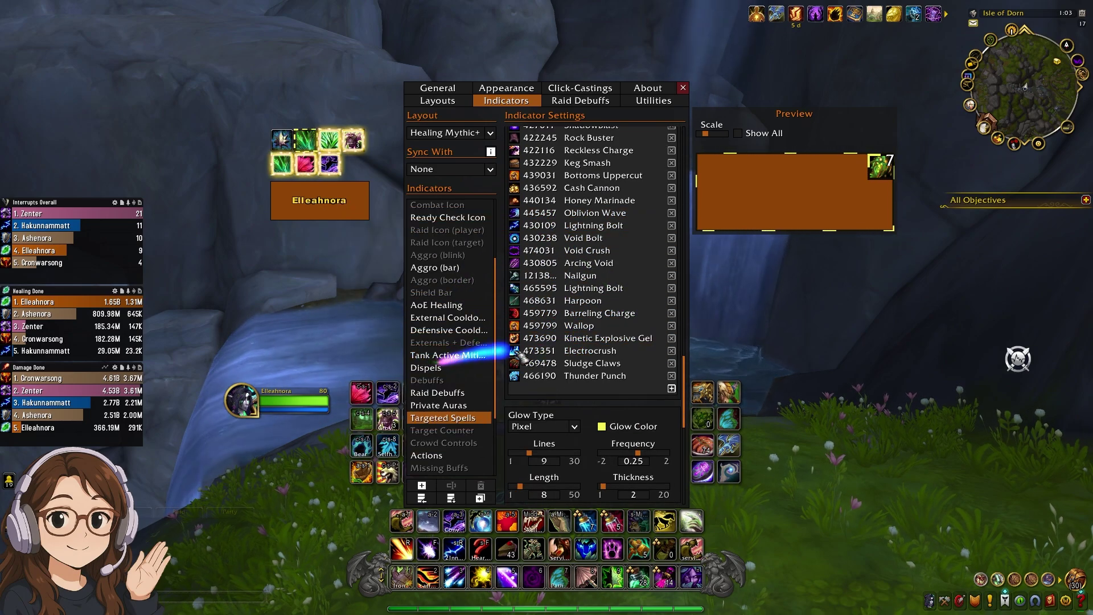
scroll(596, 368, down, 4)
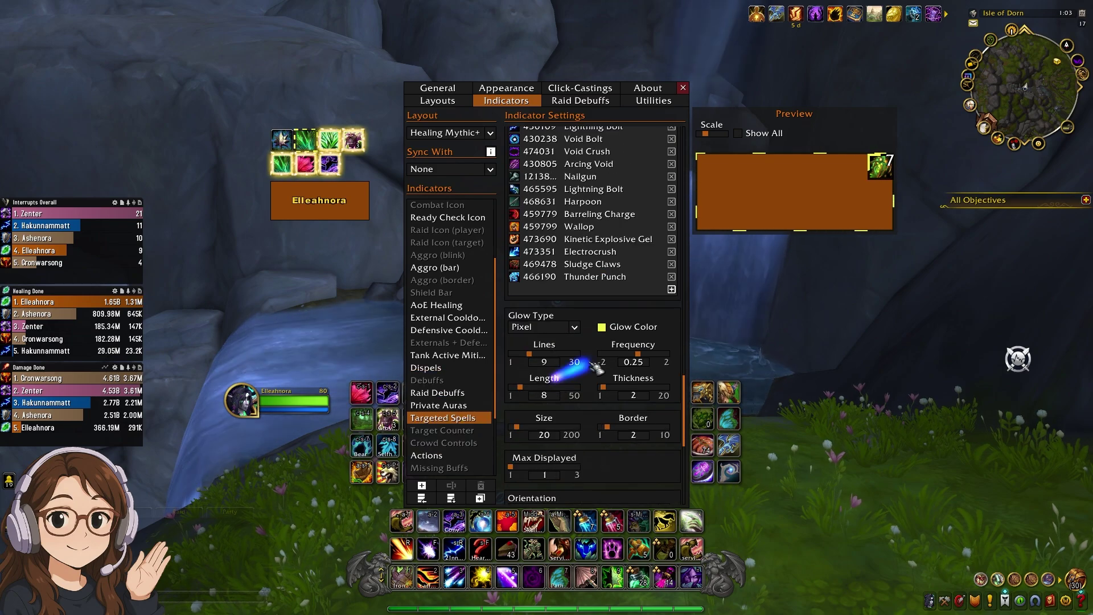
scroll(618, 356, down, 4)
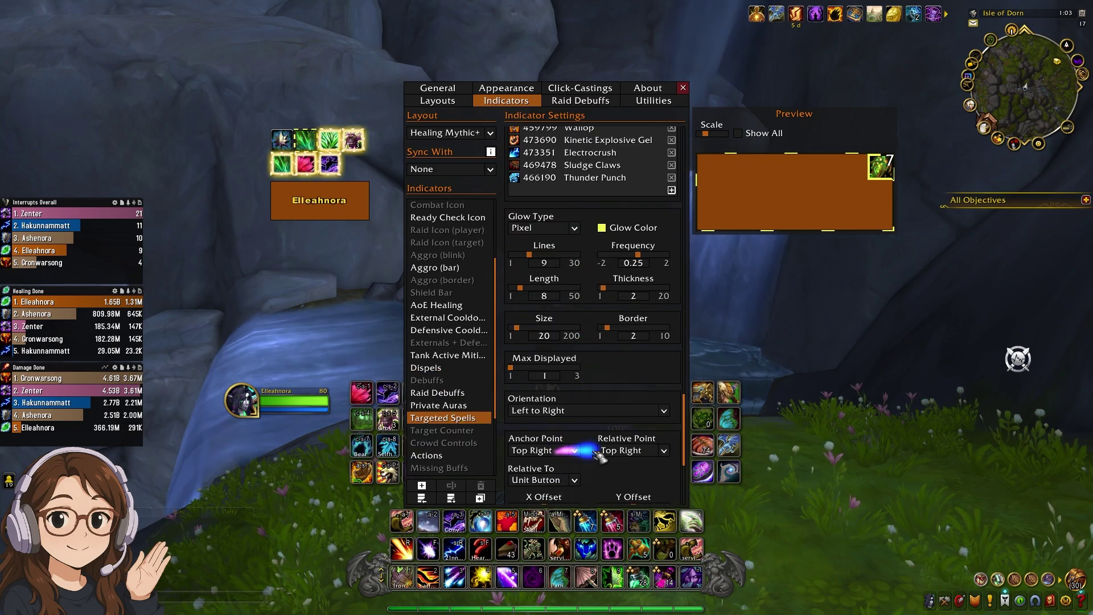
scroll(657, 447, down, 3)
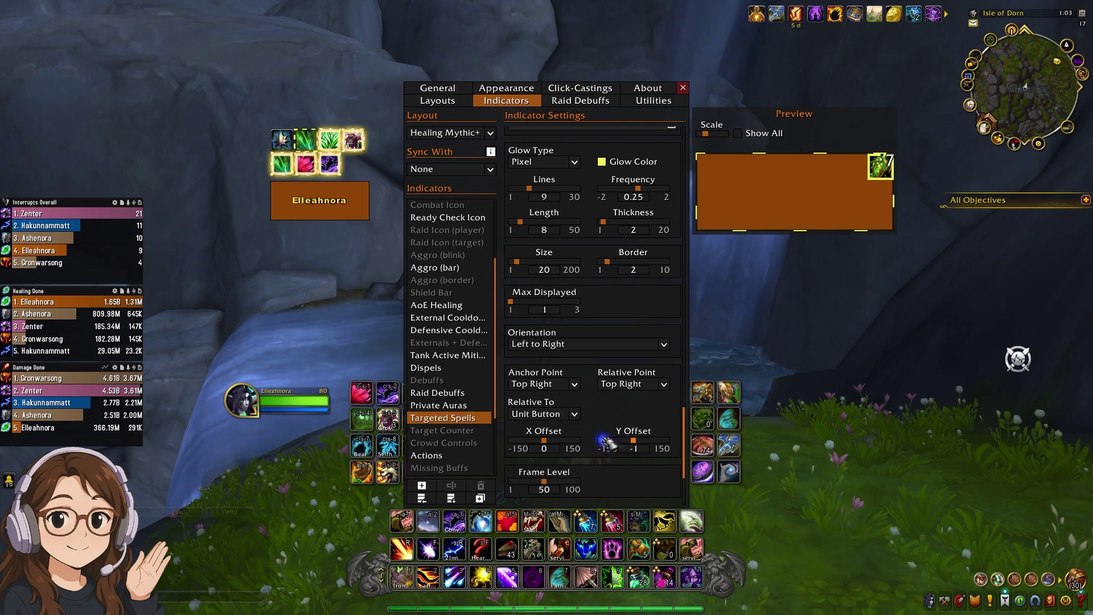
scroll(608, 443, down, 3)
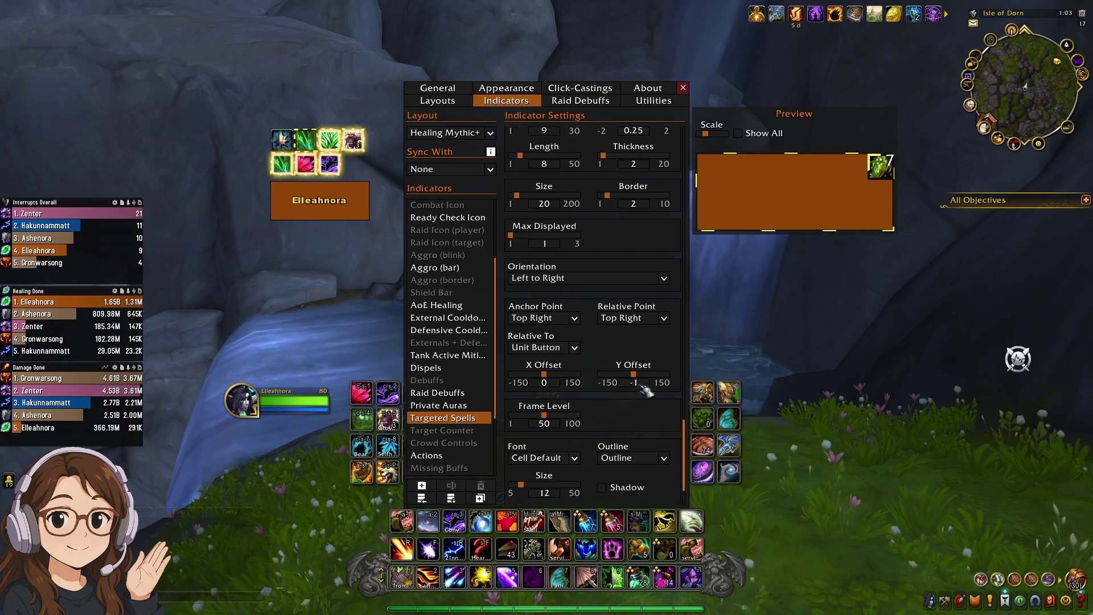
- Check the Actions and Missing Buffs indicators, then show Healers' Rejuvenation, Lifebloom and Regrowth list
click(450, 456)
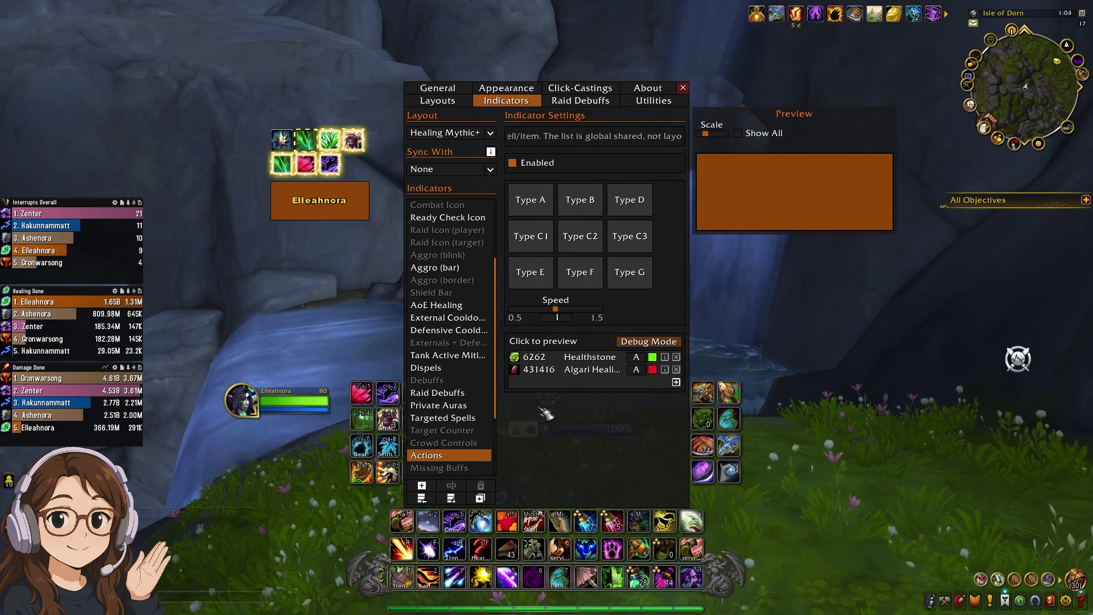
scroll(443, 409, down, 3)
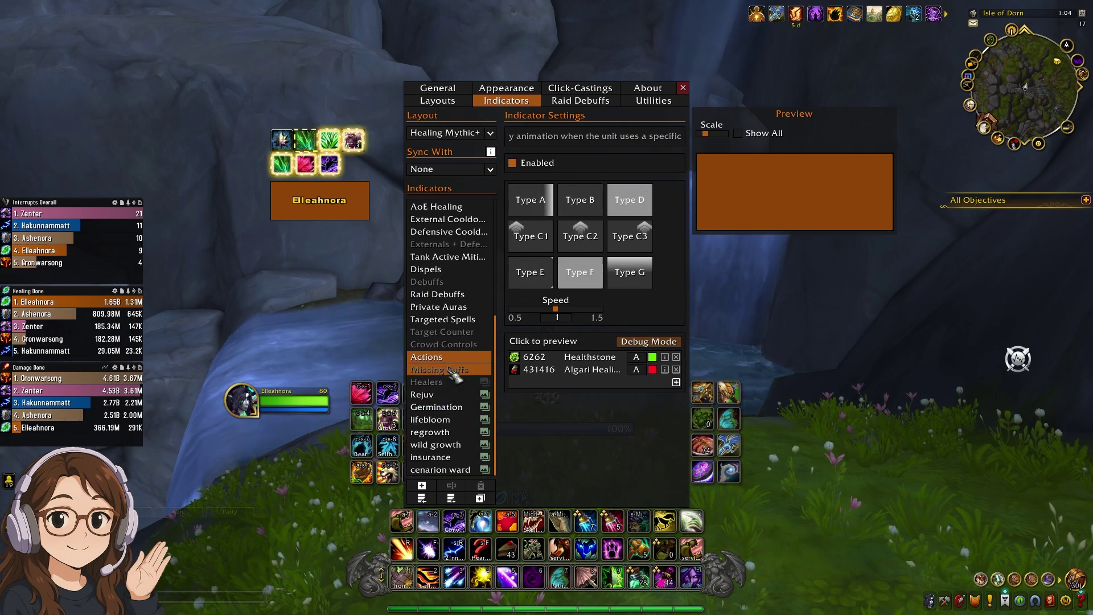
click(445, 382)
click(444, 369)
click(444, 382)
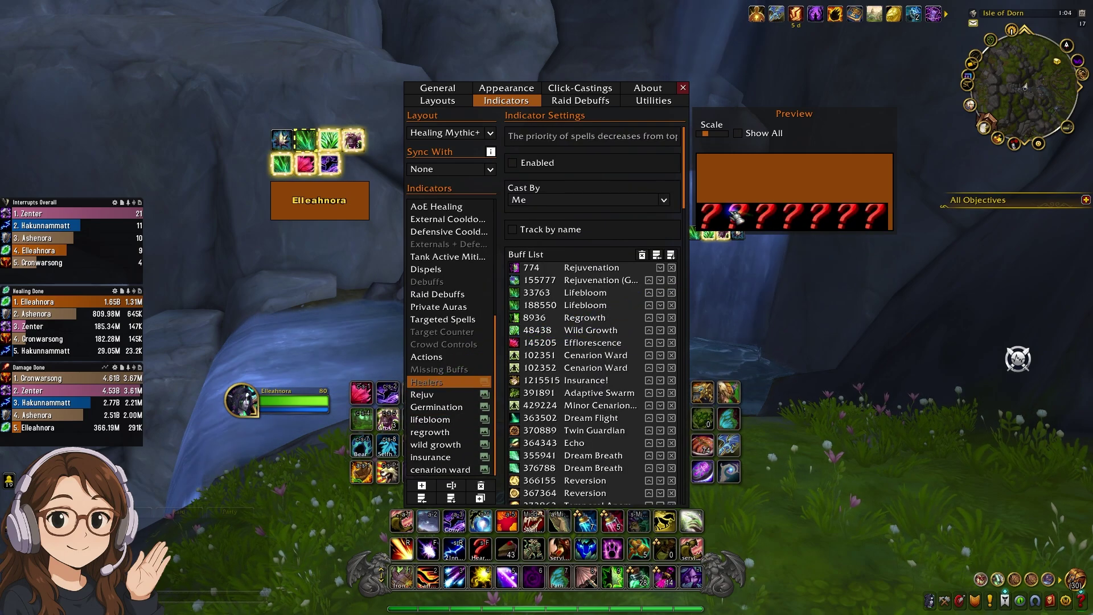